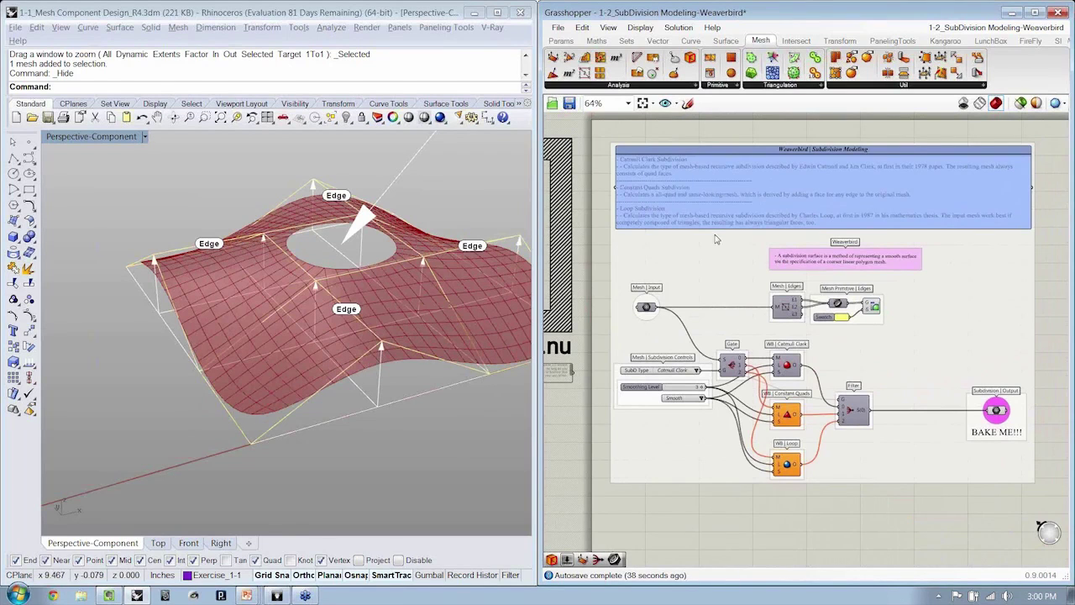
Step: Create a new Grasshopper document and copy the Weaverbird | Subdivision Modeling notes panel into it from the existing definition
click(559, 28)
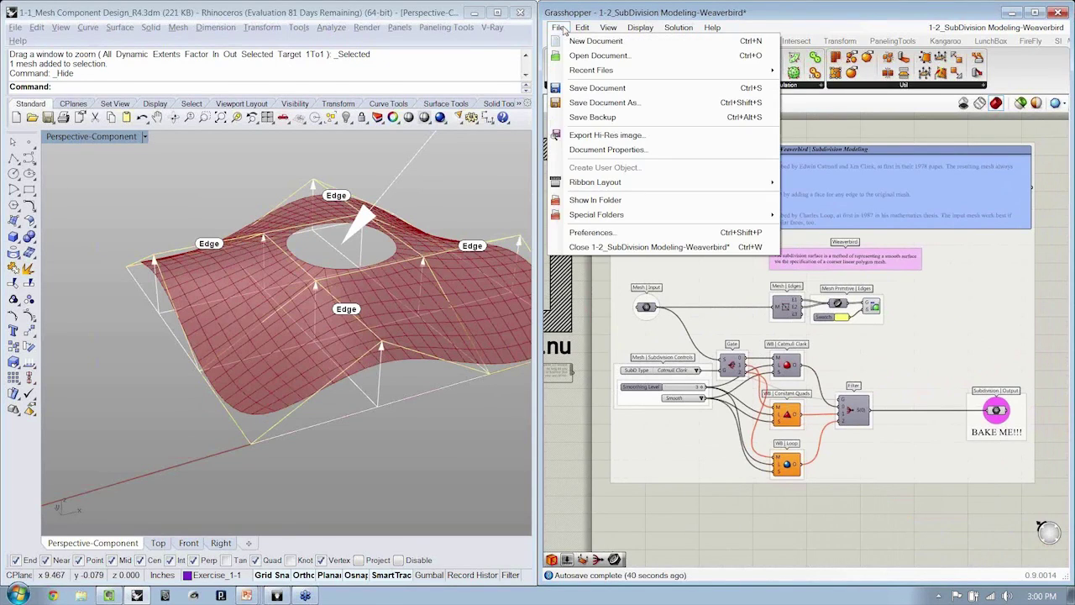
click(568, 39)
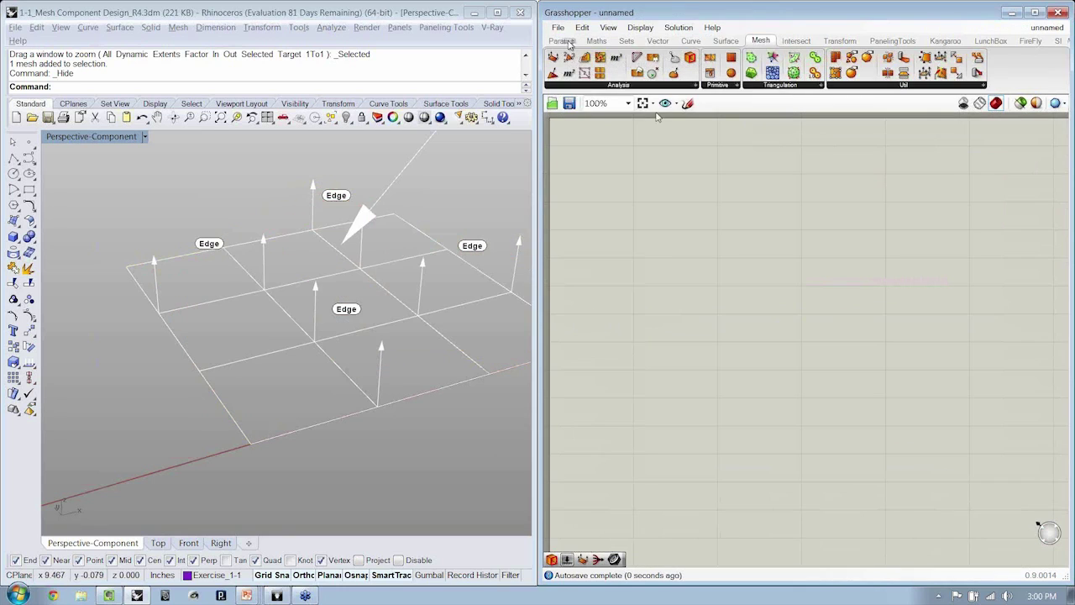
key(ctrl+Tab)
click(803, 200)
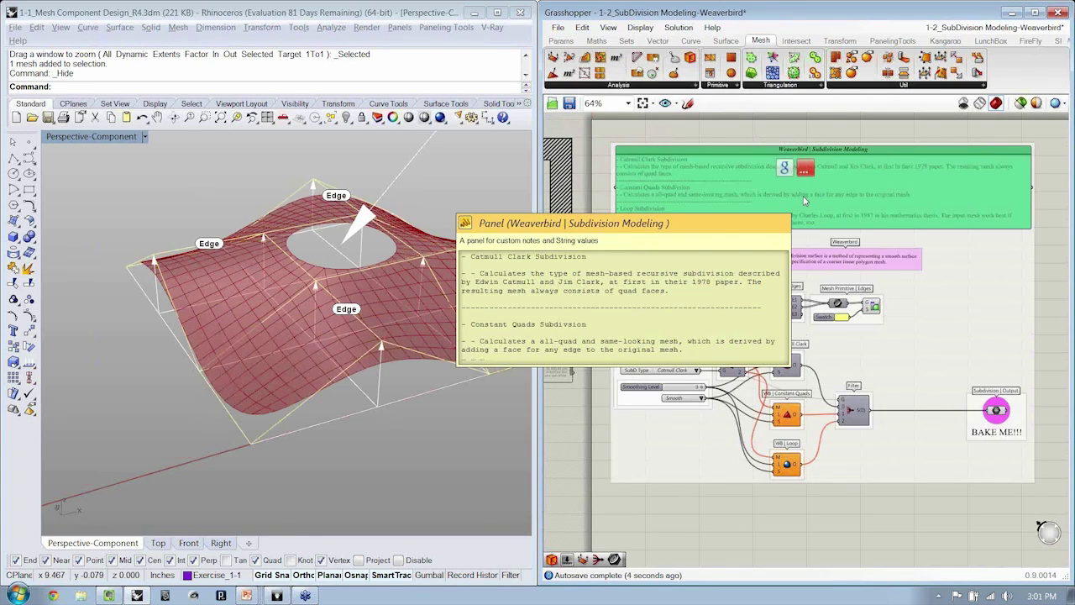
key(ctrl+c)
key(ctrl+Tab)
key(ctrl+v)
click(854, 358)
right_drag(853, 358, 799, 339)
scroll(800, 341, down, 2)
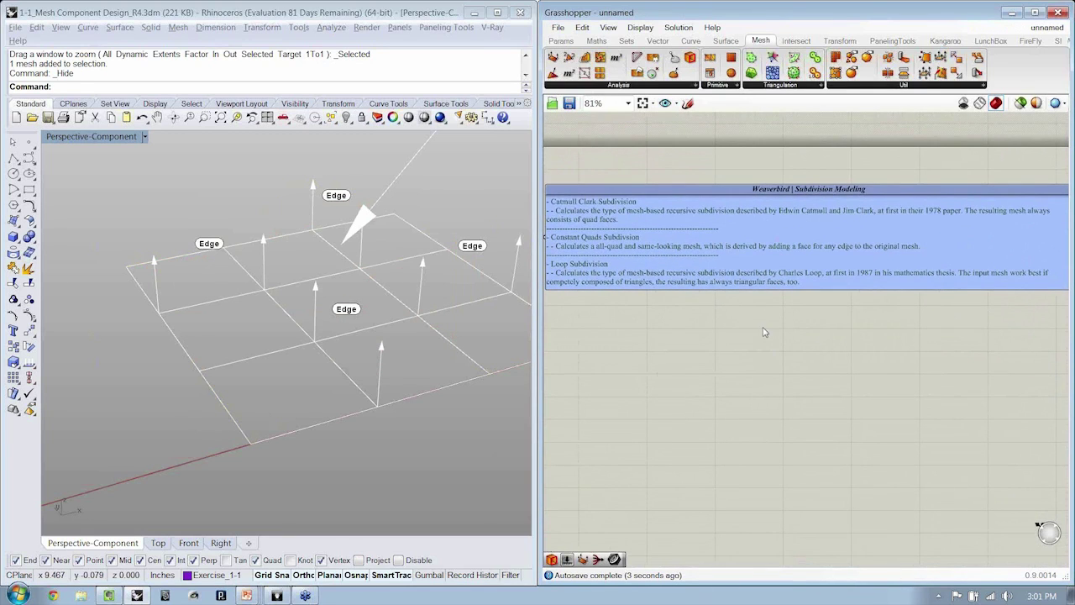
Step: Unhide the coarse base mesh in the Rhino perspective viewport with Show Selected, and select it
click(333, 331)
scroll(334, 331, down, 5)
shift+right_drag(260, 359, 355, 384)
text(ss)
key(Return)
click(423, 362)
key(Return)
right_drag(425, 362, 456, 338)
scroll(457, 336, up, 5)
scroll(456, 334, up, 2)
scroll(671, 248, up, 2)
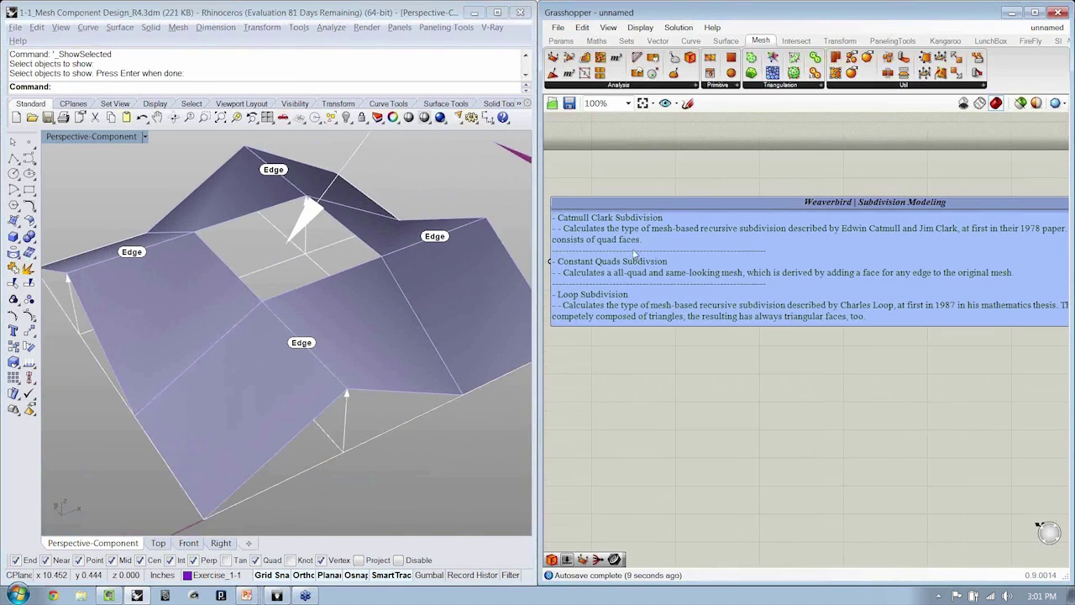
right_drag(714, 370, 742, 367)
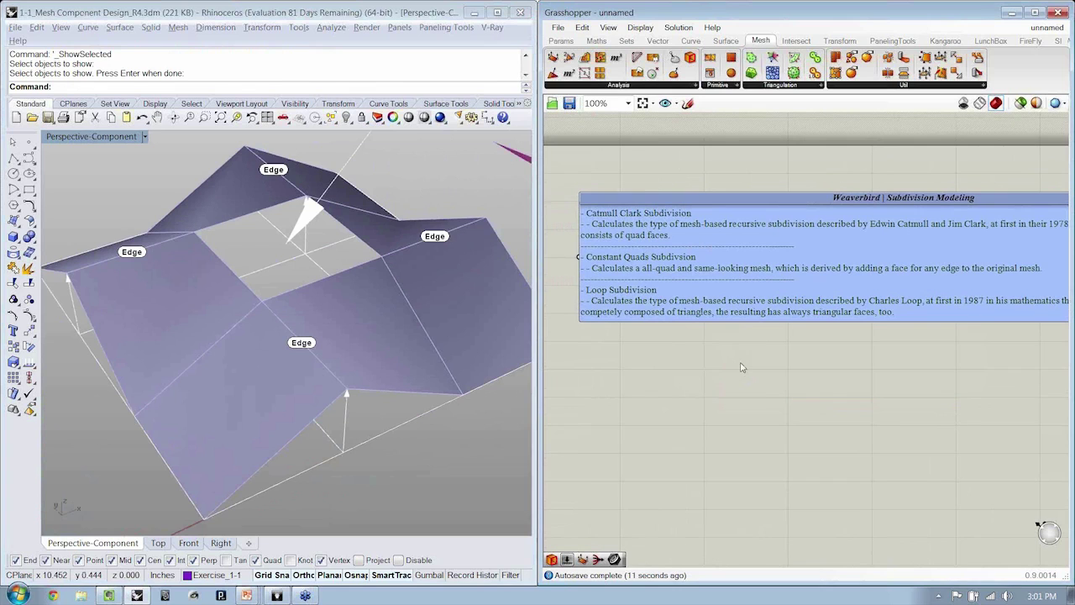
right_drag(370, 349, 388, 363)
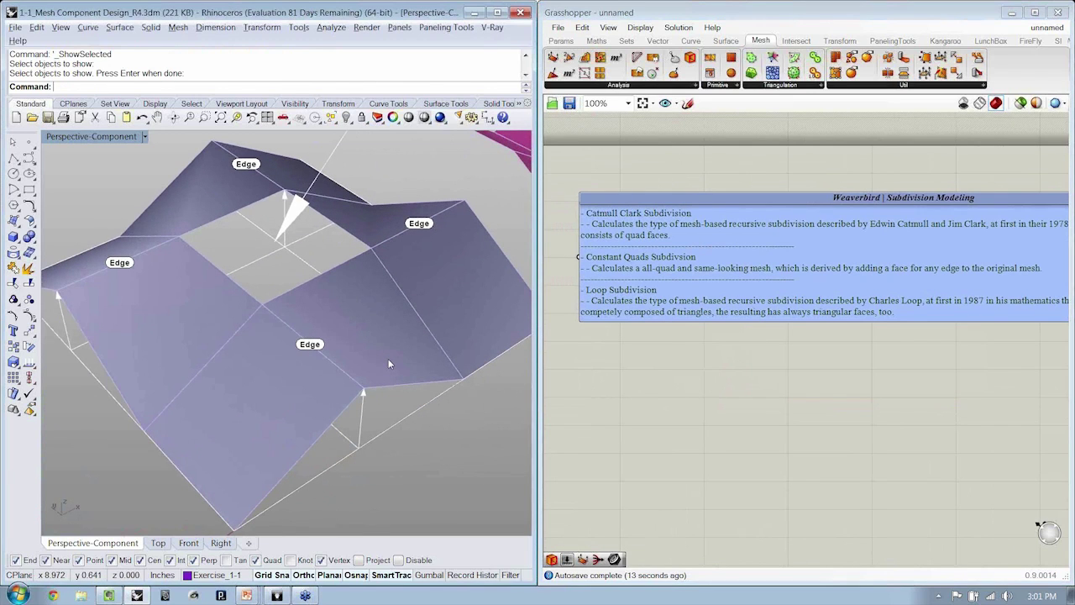
click(388, 364)
scroll(389, 363, down, 3)
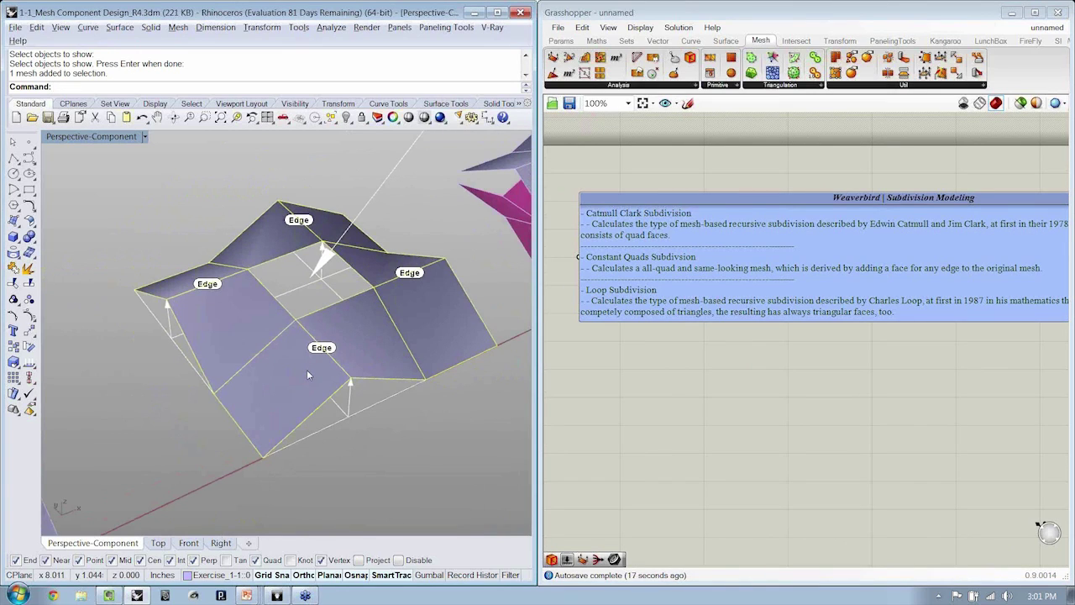
Step: Place a Mesh geometry parameter on the Grasshopper canvas below the notes panel
click(563, 40)
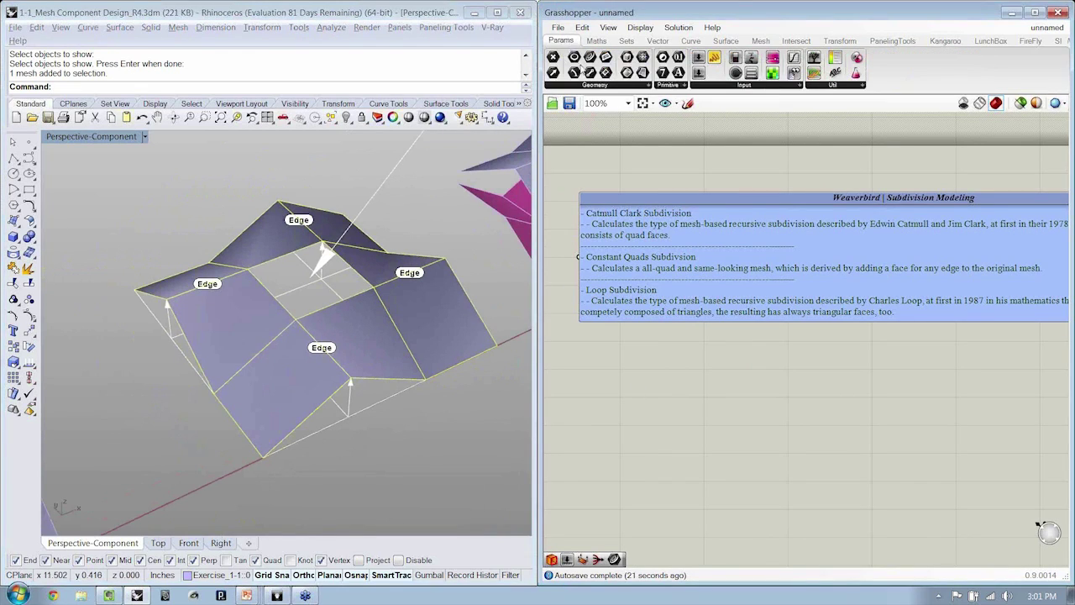
click(598, 85)
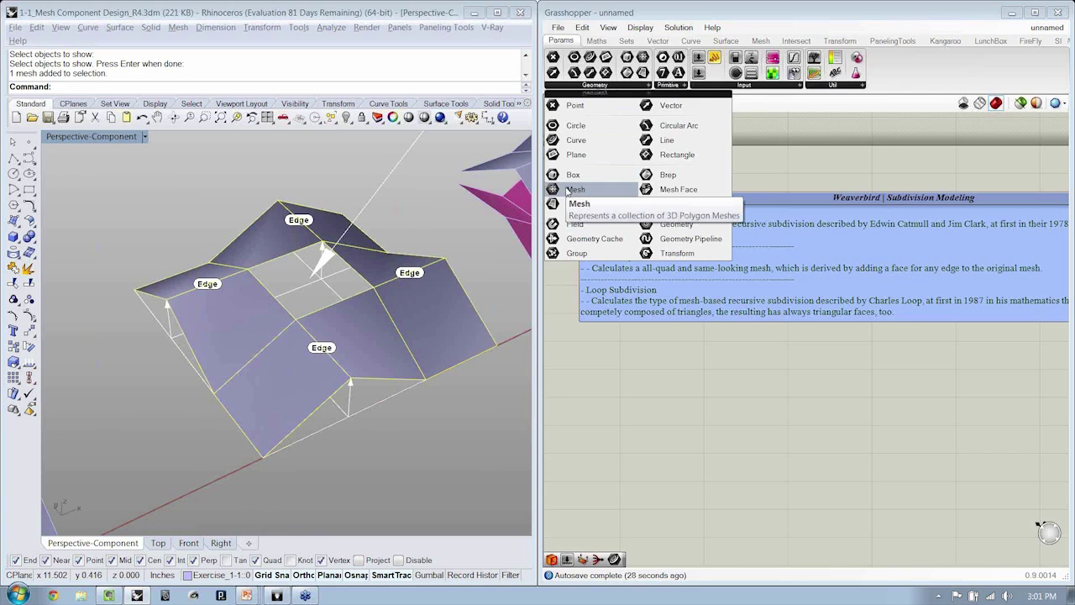
drag(568, 191, 620, 426)
click(620, 427)
Step: Name the group around the Mesh parameter "Input | Mesh Primitive"
scroll(622, 425, up, 5)
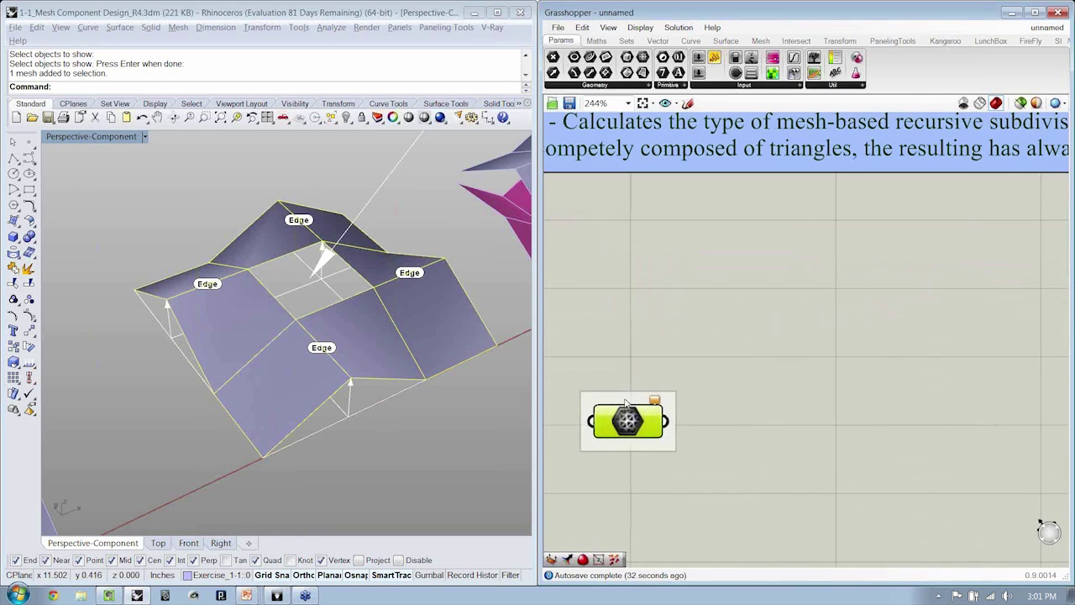
right_click(627, 401)
text(Input)
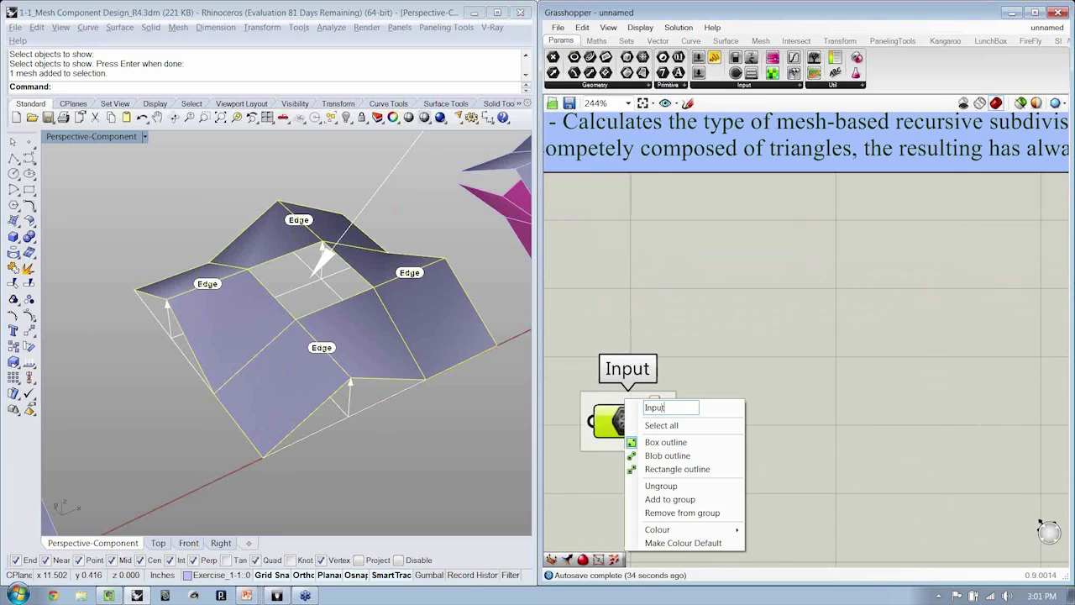
text( | Mesh Primitive)
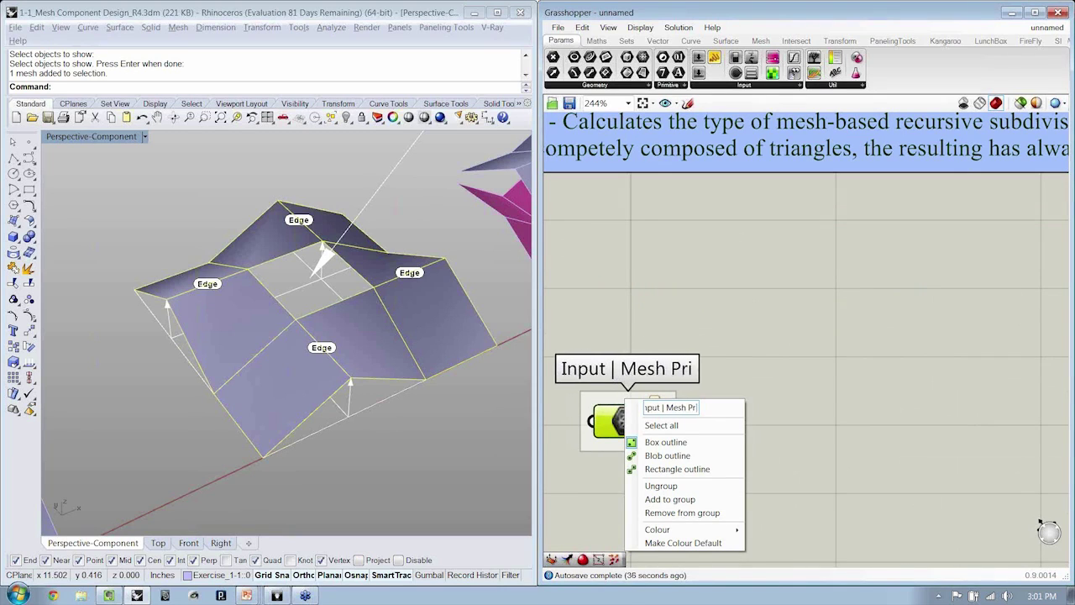
key(Return)
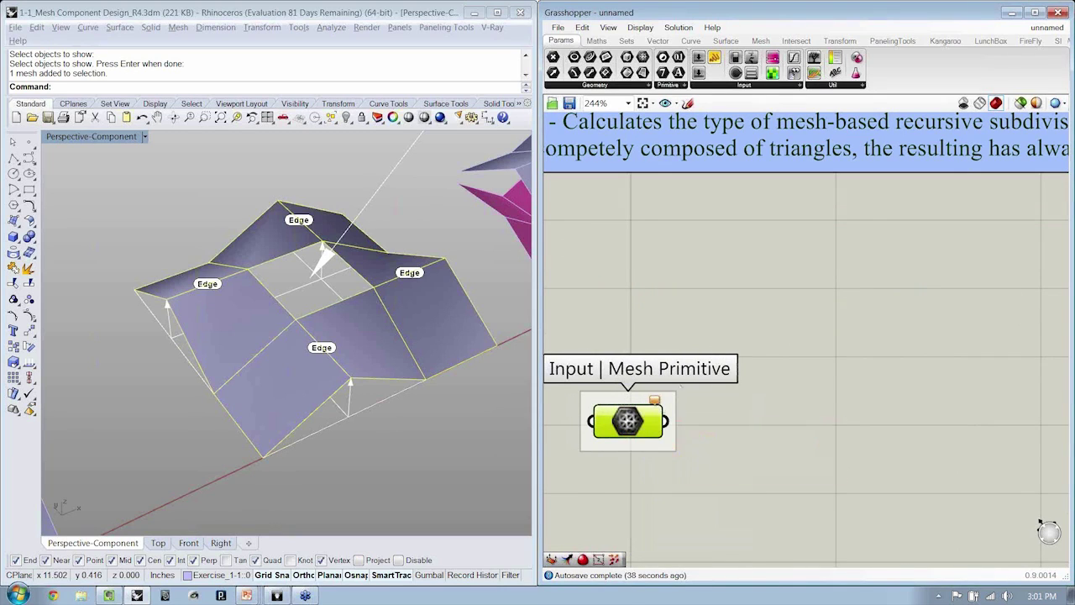
Step: Reference the coarse Rhino mesh as the single mesh of the Mesh parameter, and hide the original in Rhino
right_drag(734, 448, 837, 443)
click(837, 444)
click(344, 432)
shift+right_drag(344, 432, 313, 432)
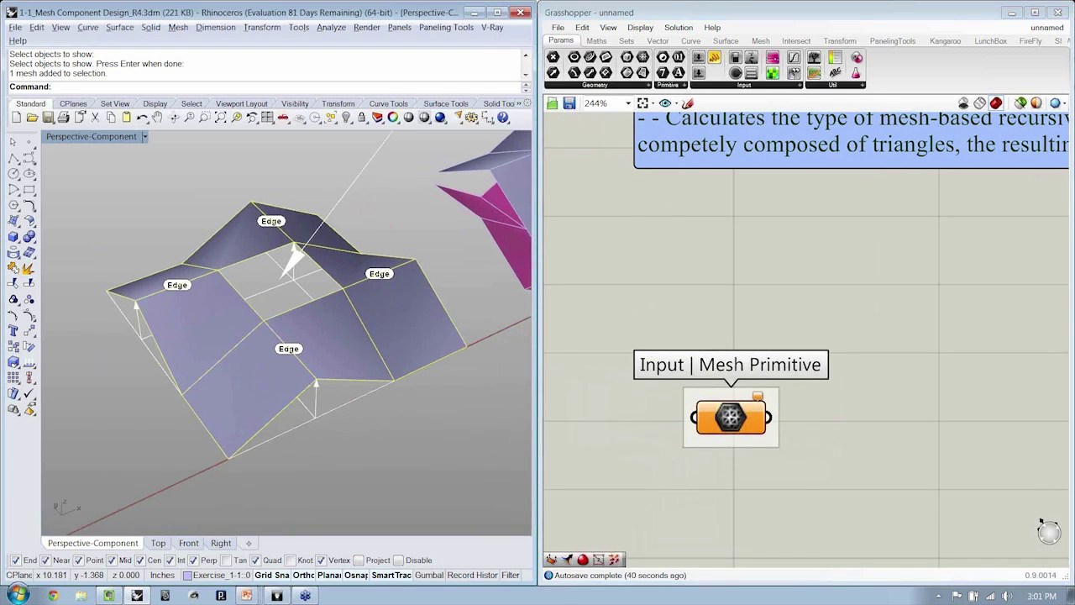
right_click(739, 419)
right_click(737, 417)
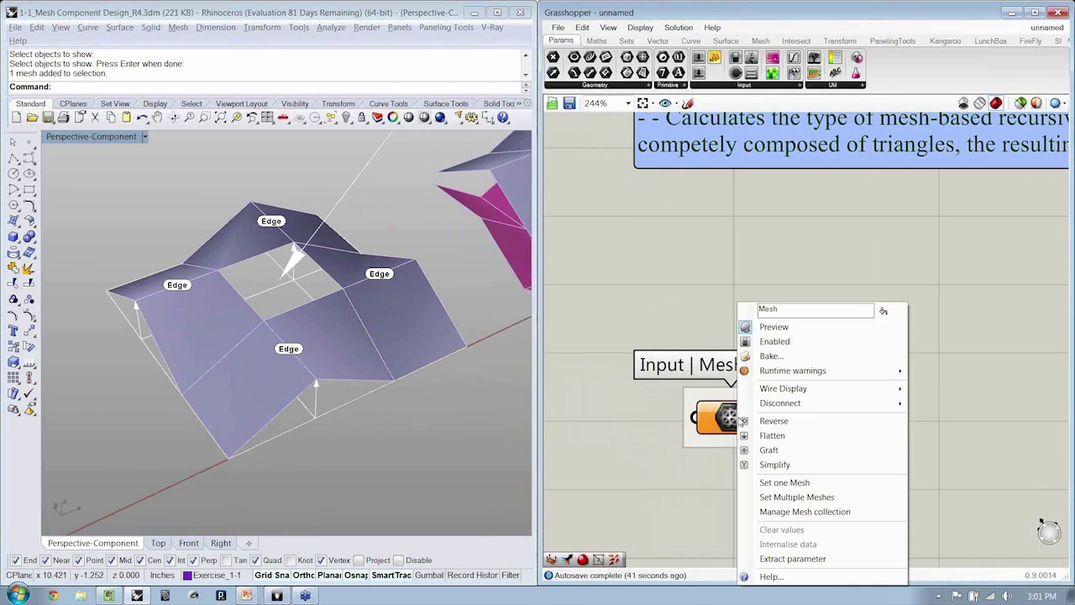
click(784, 484)
right_drag(410, 336, 438, 313)
click(275, 408)
key(ctrl+h)
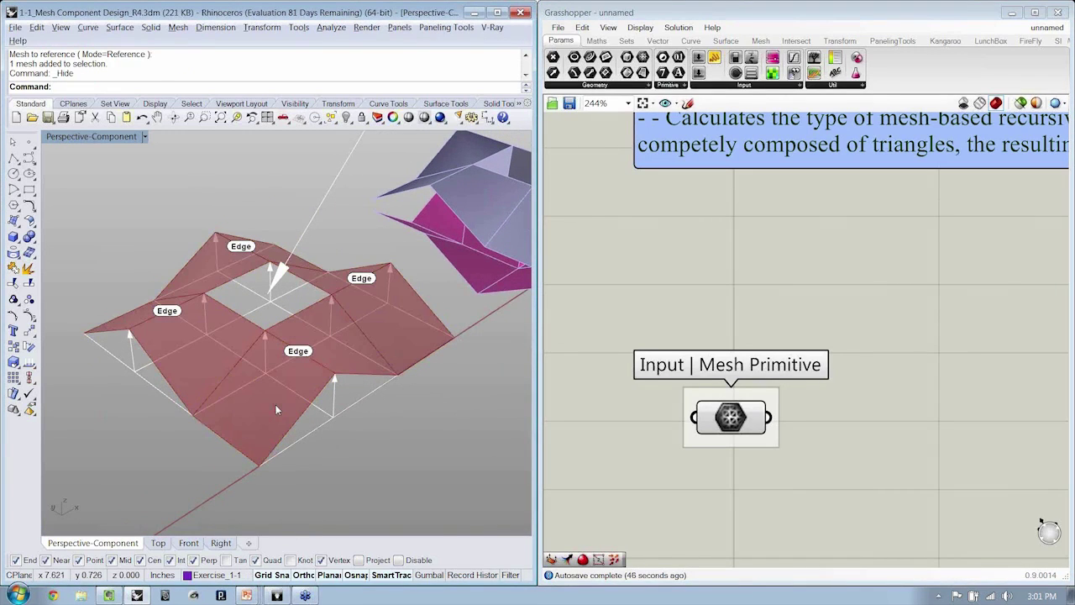
right_drag(271, 401, 252, 420)
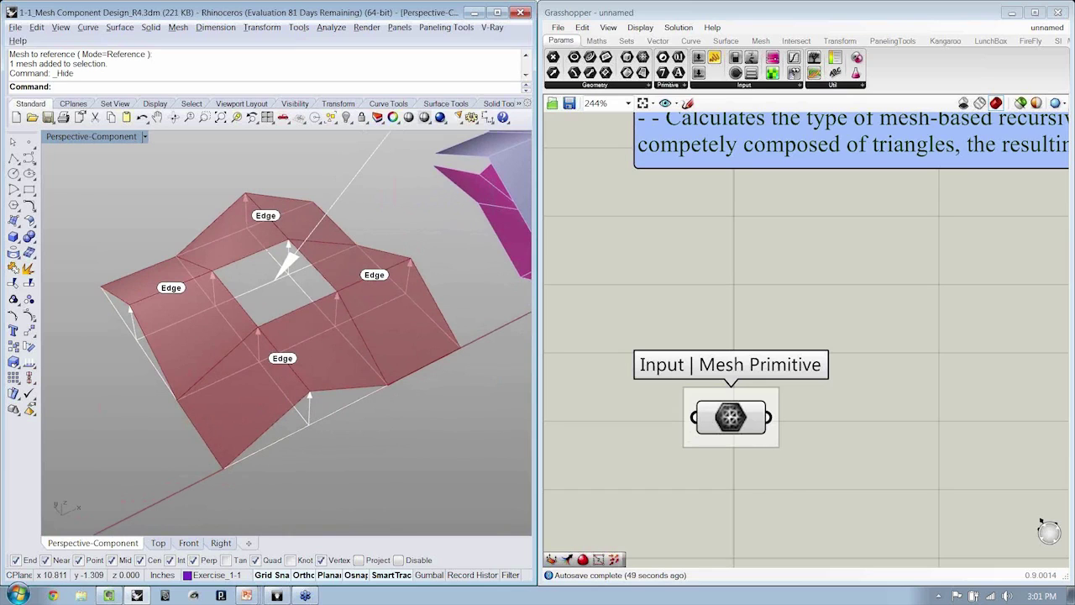
Step: Place a WeaverBird's Catmull-Clark Subdivision component beside the input Mesh parameter on the canvas
click(742, 426)
click(813, 405)
right_drag(814, 406, 814, 342)
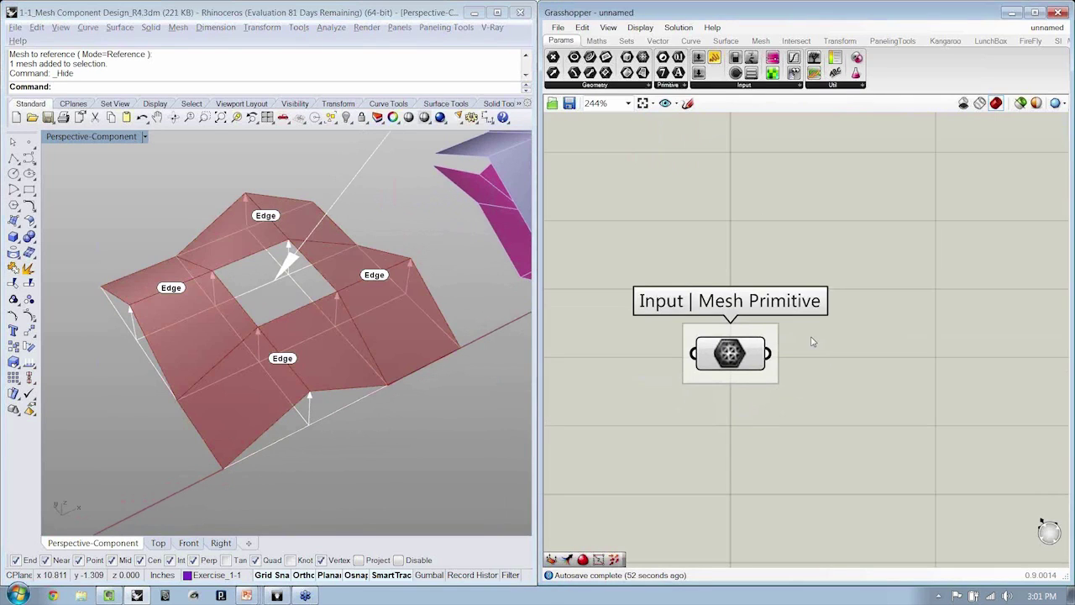
right_drag(841, 386, 750, 399)
click(737, 363)
click(750, 399)
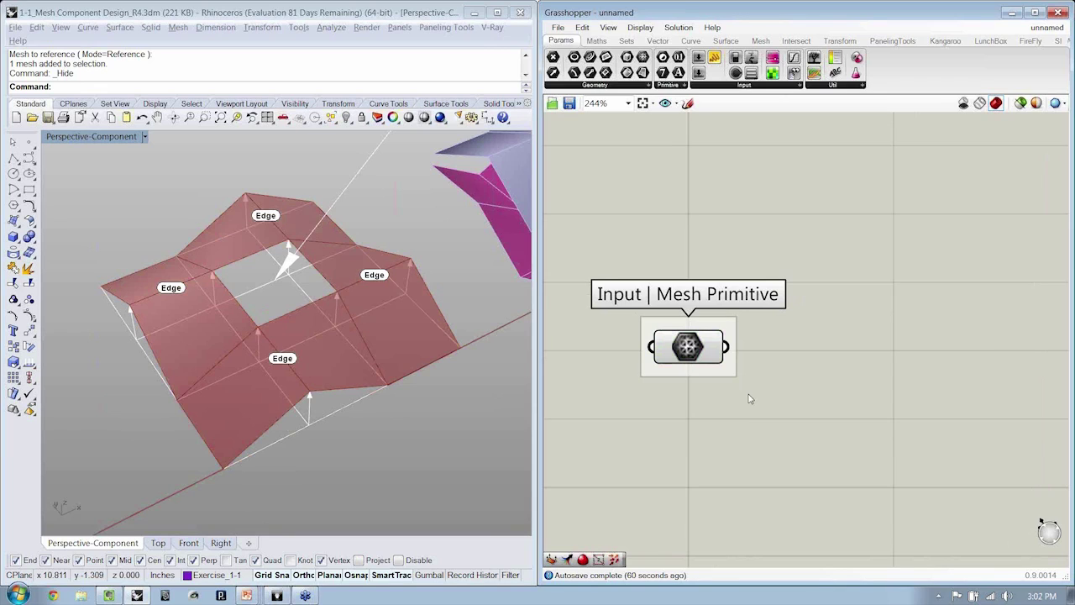
scroll(929, 46, down, 2)
click(959, 41)
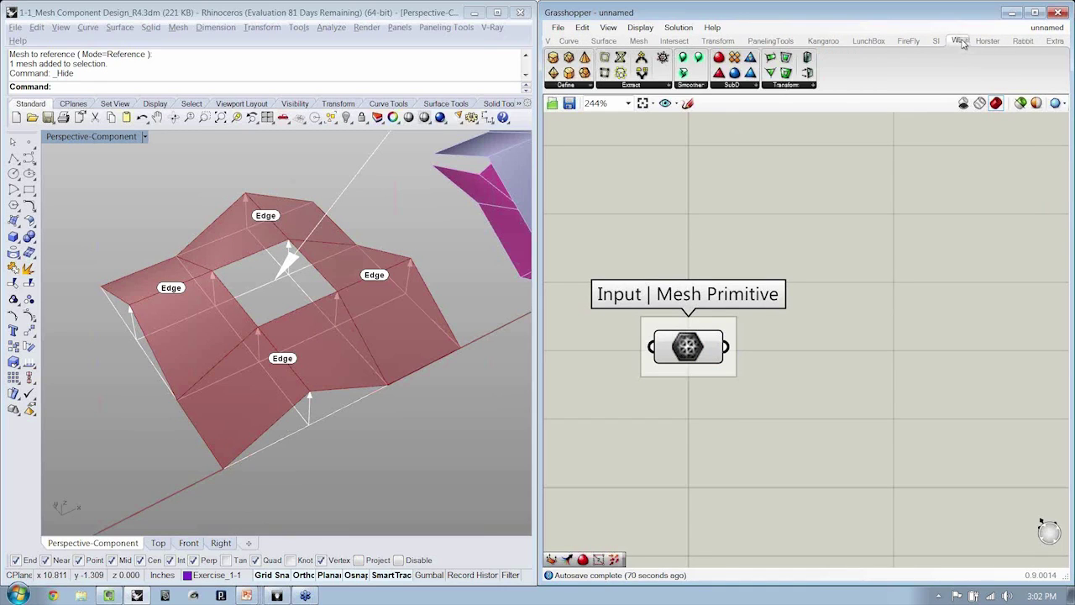
click(745, 87)
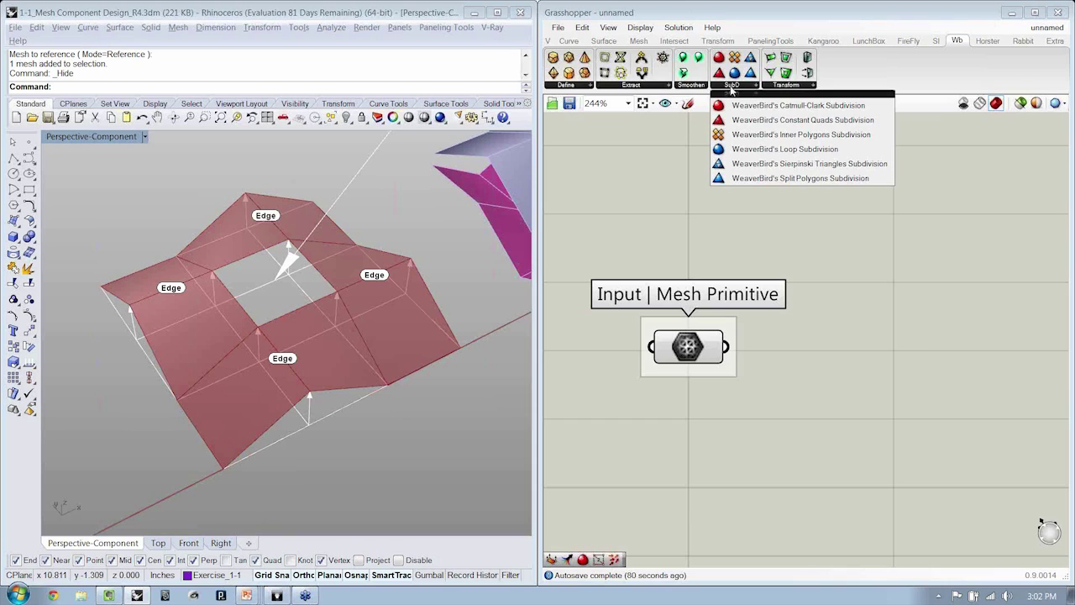
click(812, 106)
click(900, 316)
right_drag(896, 423, 900, 334)
drag(906, 239, 904, 307)
click(904, 364)
right_drag(904, 365, 855, 363)
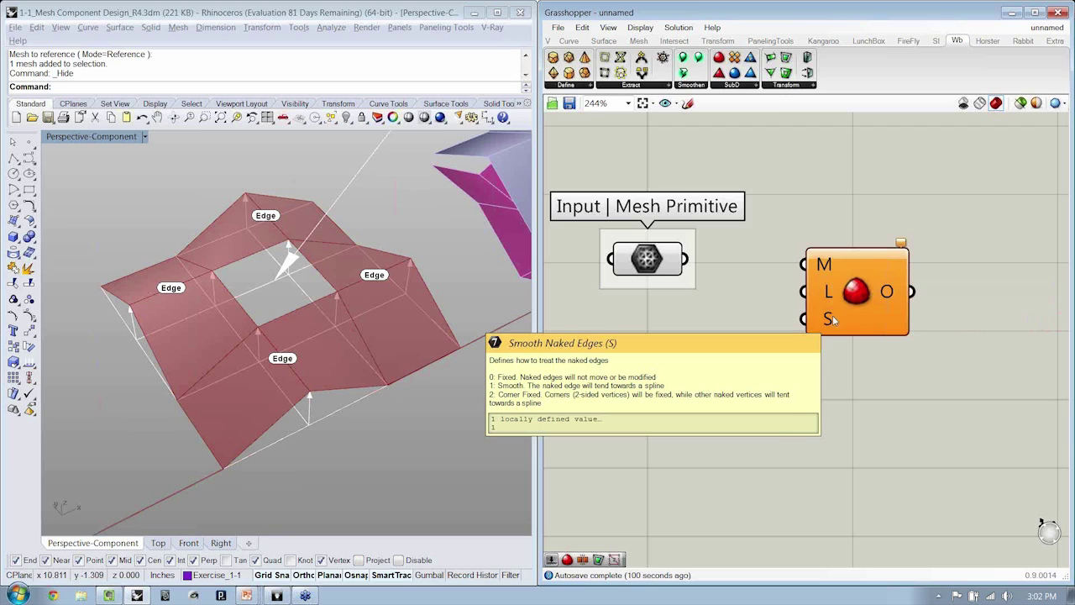
Step: Connect the input Mesh parameter to the M input of the Catmull-Clark component and align the component with it
right_drag(734, 338, 755, 350)
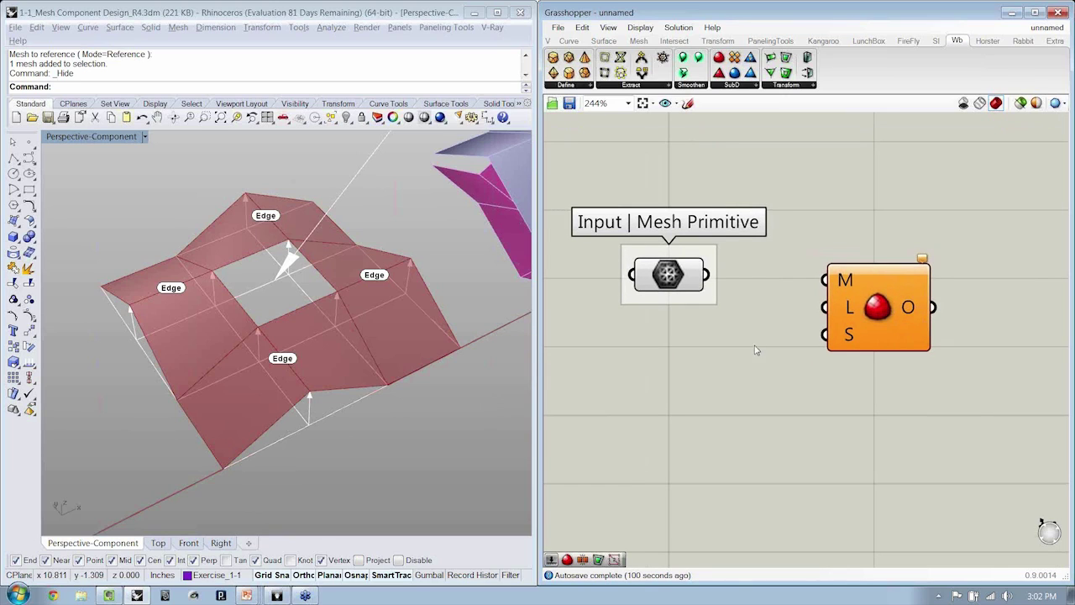
click(670, 280)
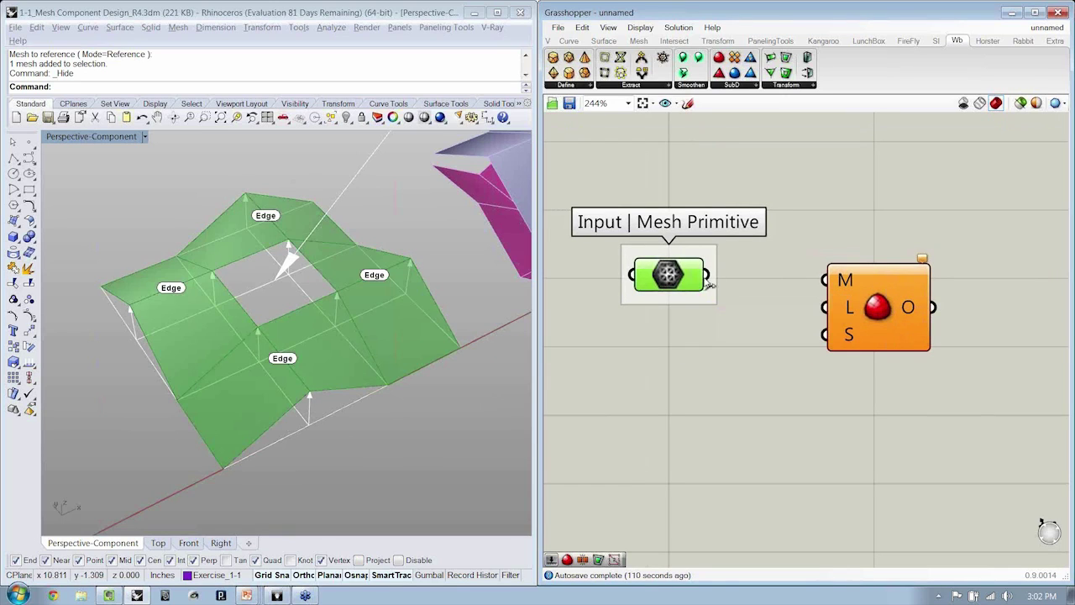
drag(706, 275, 825, 279)
drag(877, 310, 878, 304)
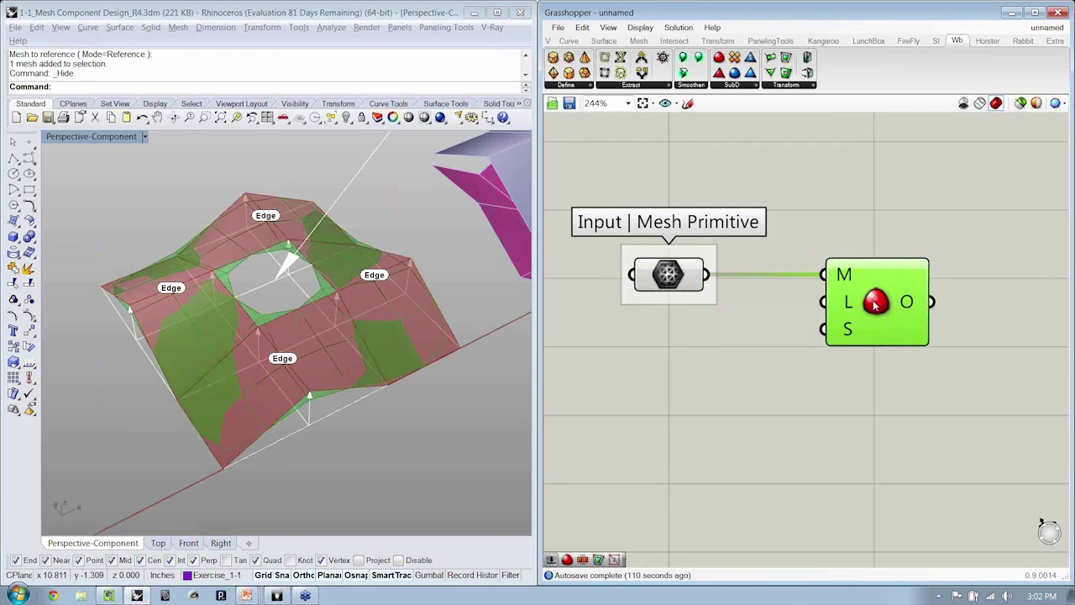
click(774, 322)
Step: Turn off the preview of the input Mesh parameter
click(674, 280)
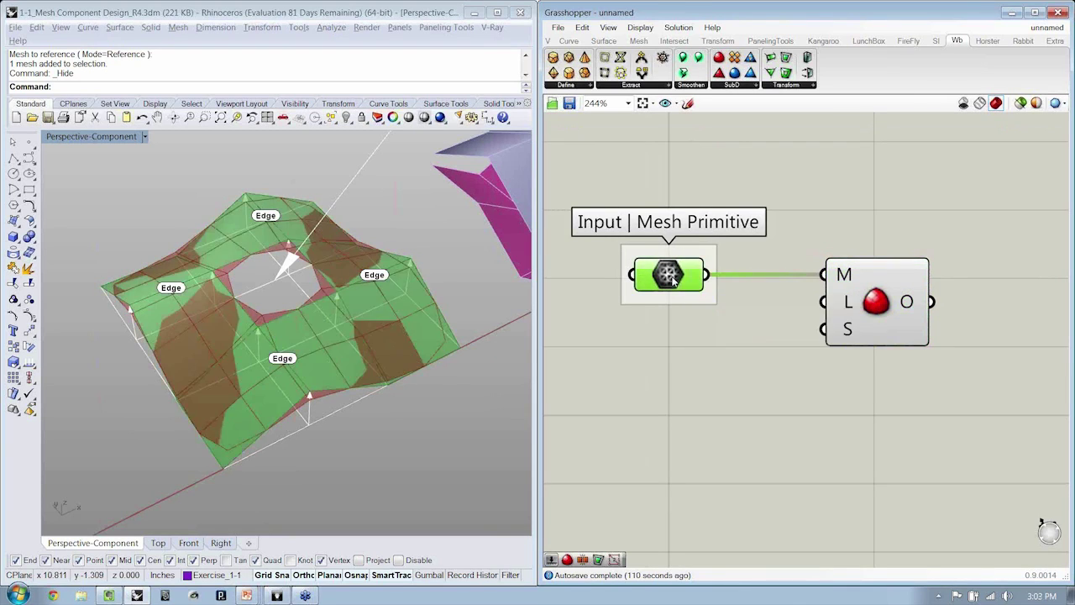
key(ctrl+q)
click(689, 349)
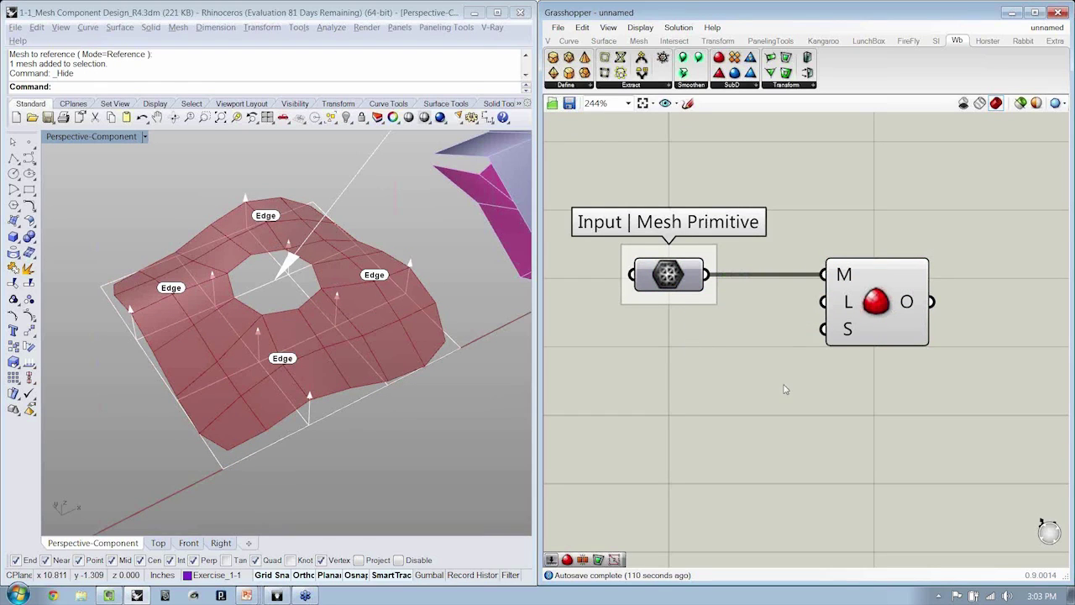
Step: Examine the Level and Smooth Naked Edges input descriptions of the Catmull-Clark component and inspect the subdivided mesh in the viewport
right_drag(785, 388, 817, 380)
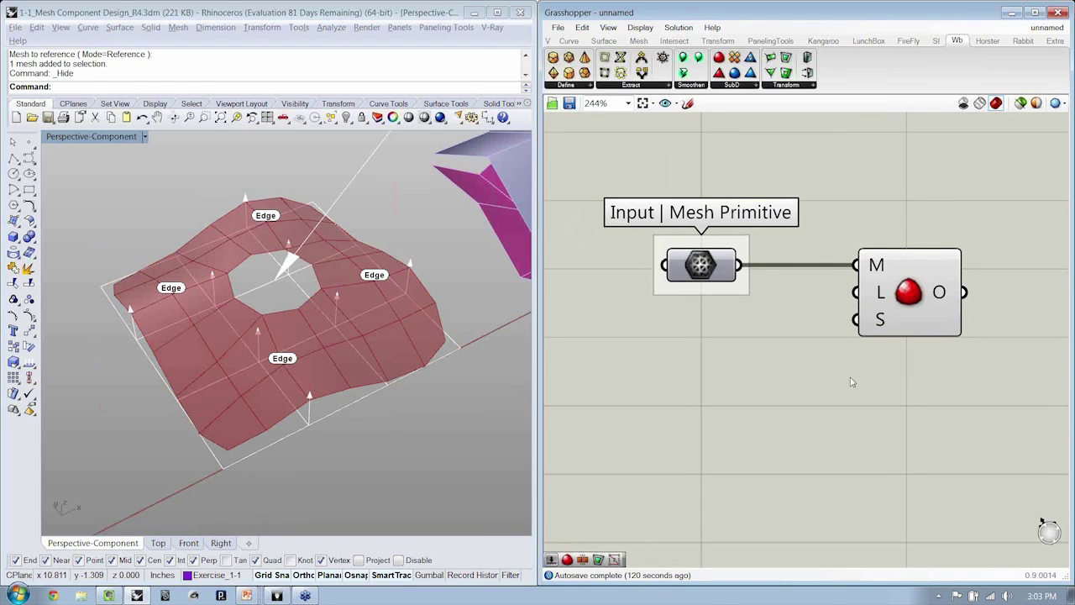
mouse_move(882, 302)
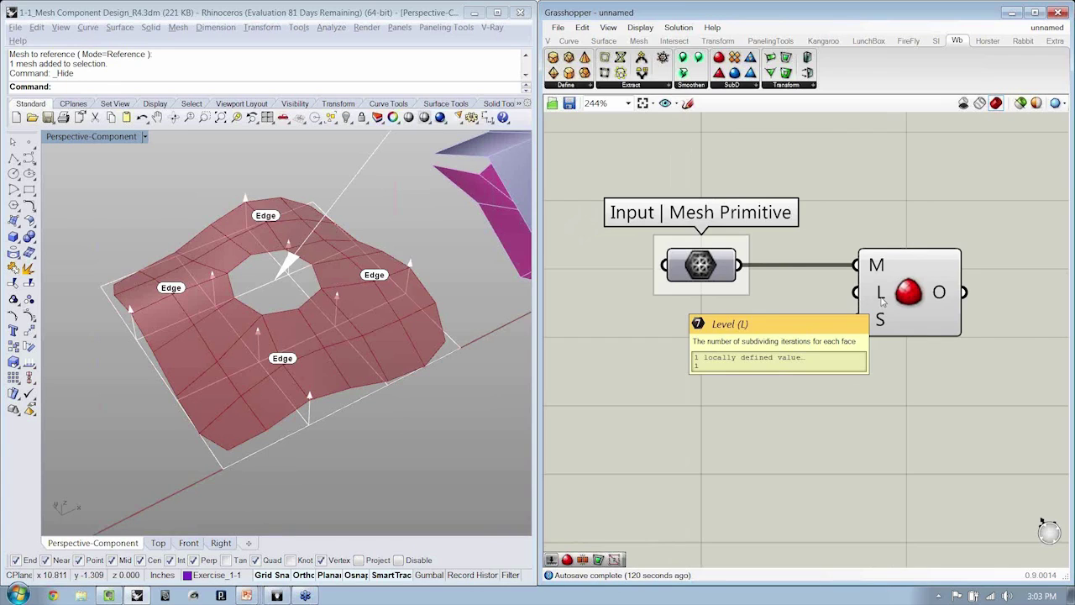
mouse_move(880, 322)
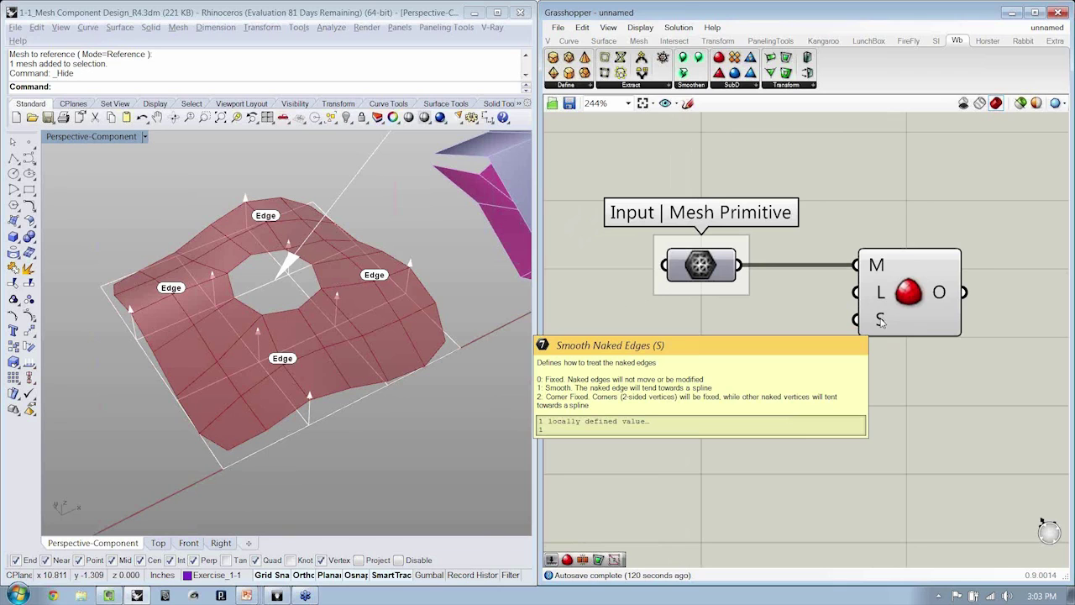
right_drag(388, 356, 279, 315)
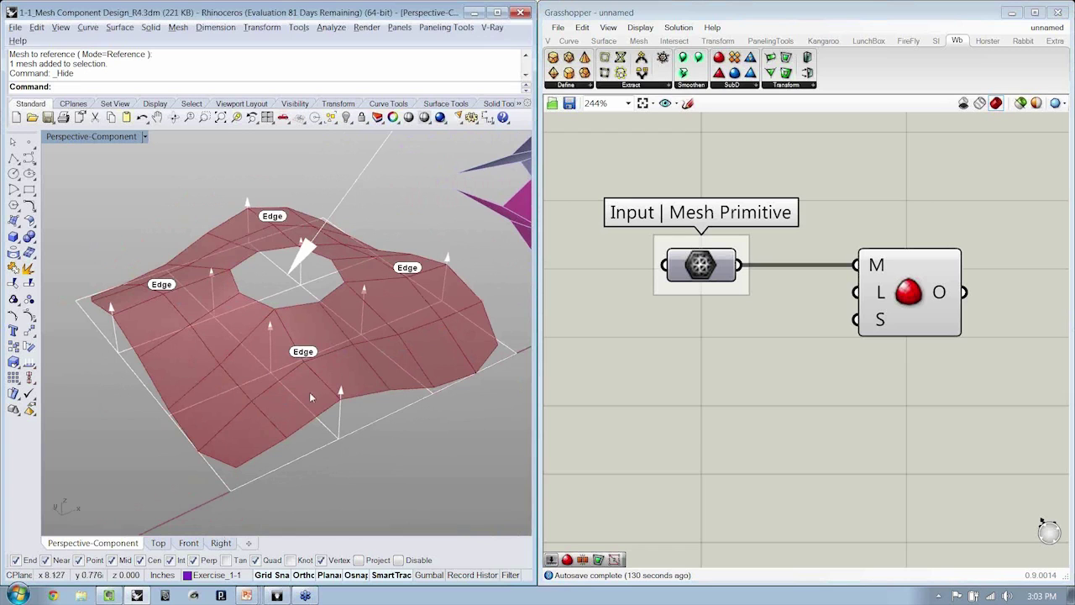
right_drag(349, 311, 343, 349)
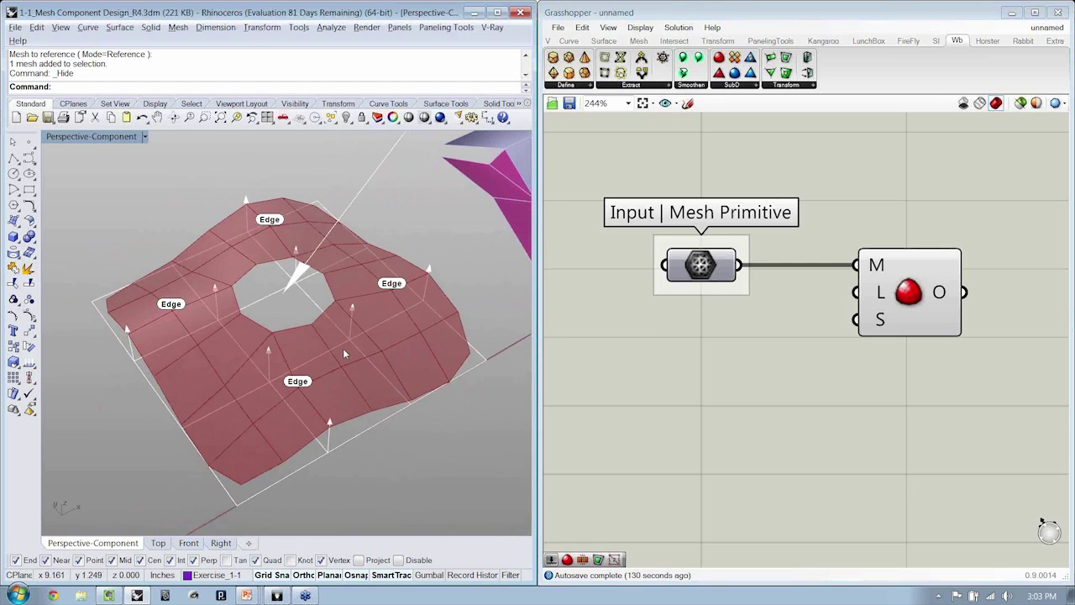
Step: Toggle the Preview Mesh Edges display option for the Grasshopper preview
click(610, 27)
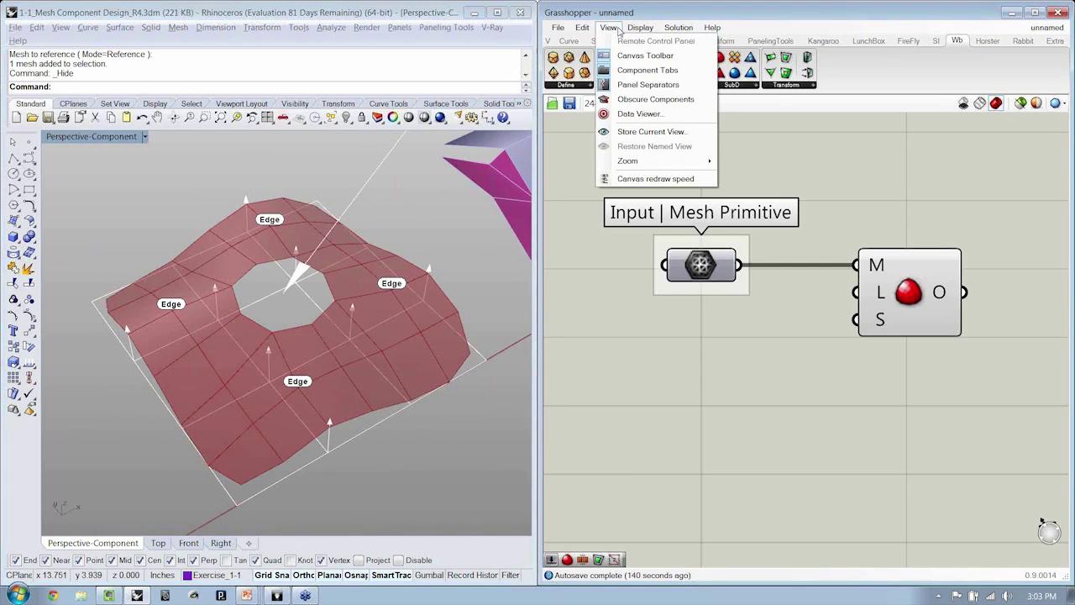
mouse_move(635, 32)
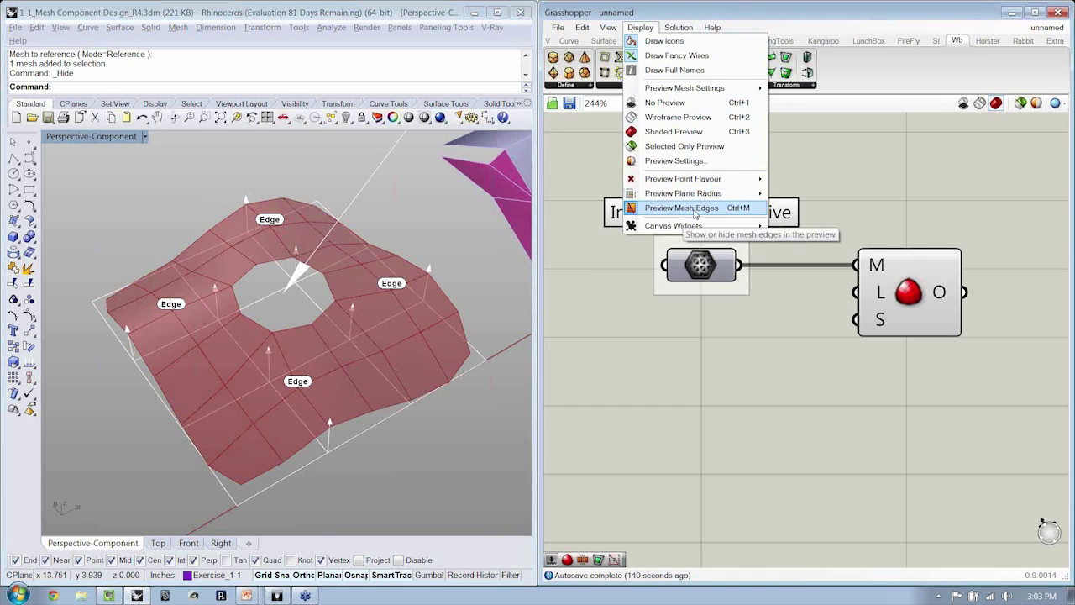
click(657, 208)
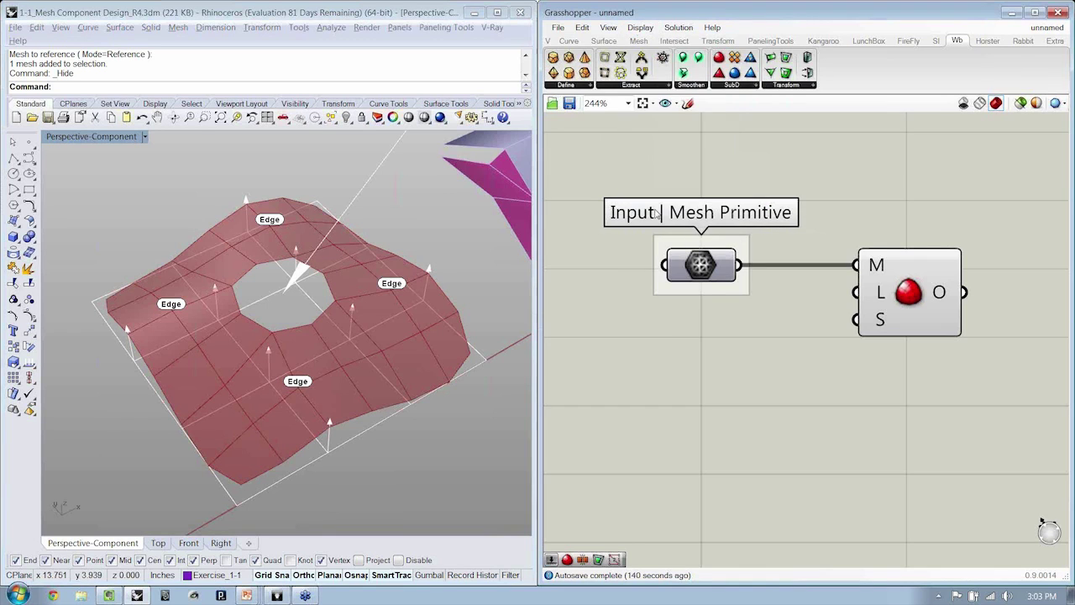
Step: Hide the Catmull-Clark component's preview and show the input Mesh parameter's preview with its mesh edges displayed
click(908, 292)
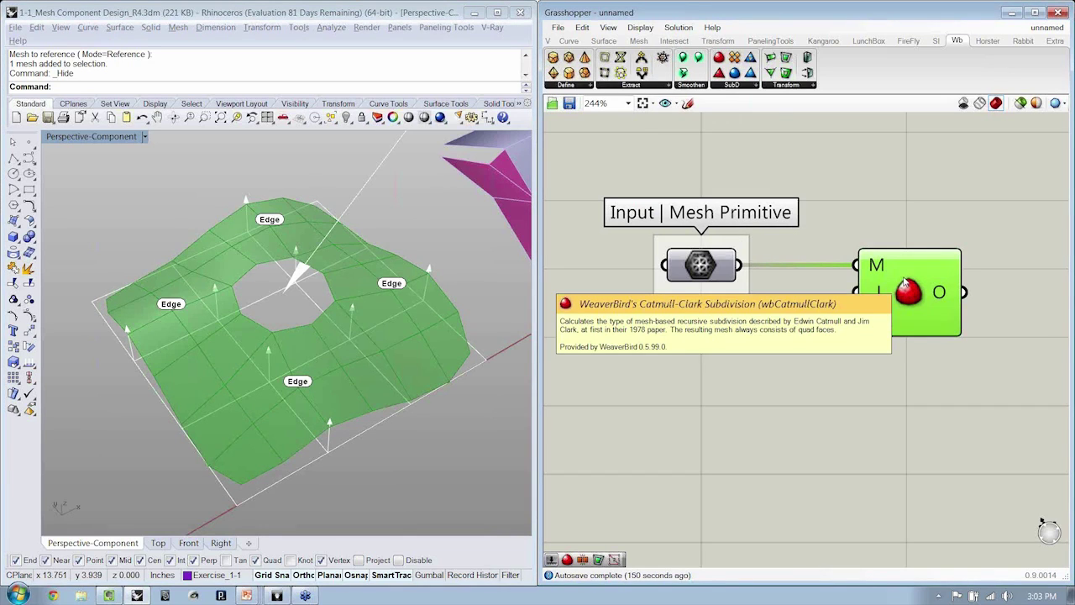
click(704, 267)
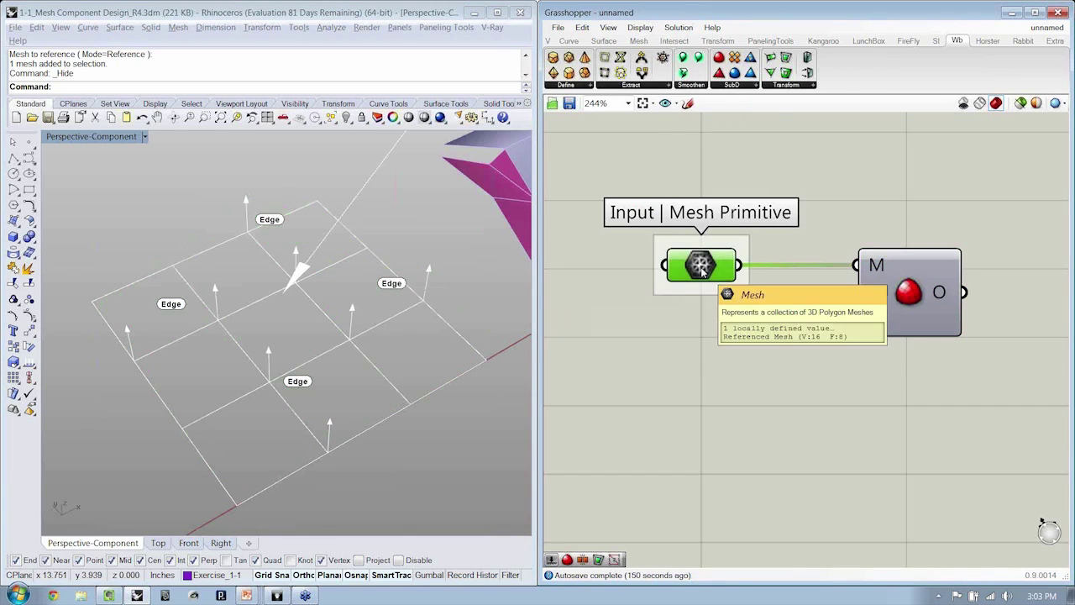
click(708, 355)
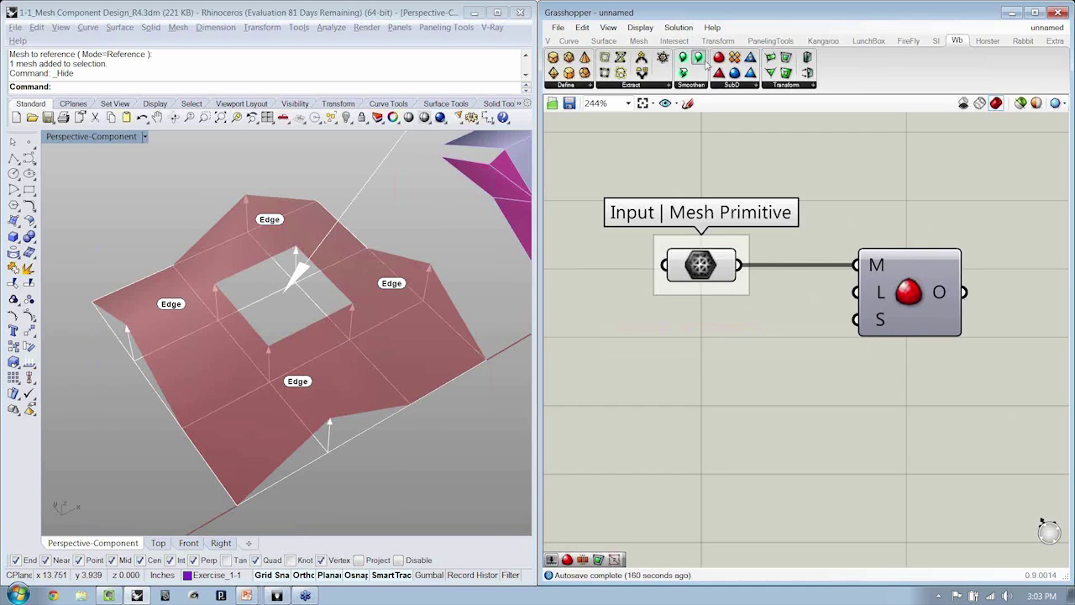
click(640, 27)
click(678, 212)
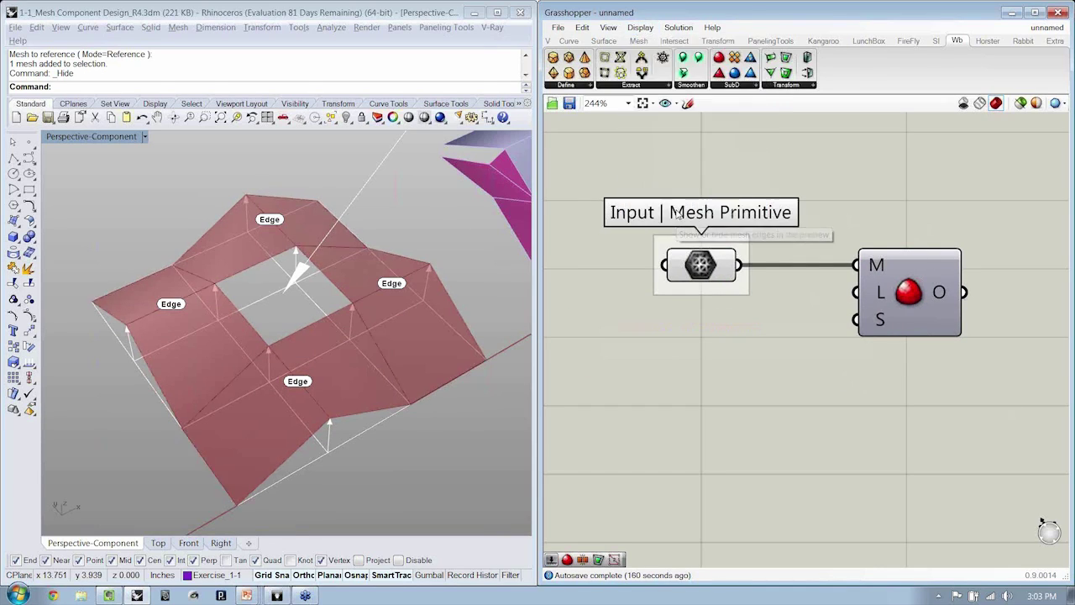
click(700, 267)
click(717, 370)
mouse_move(880, 312)
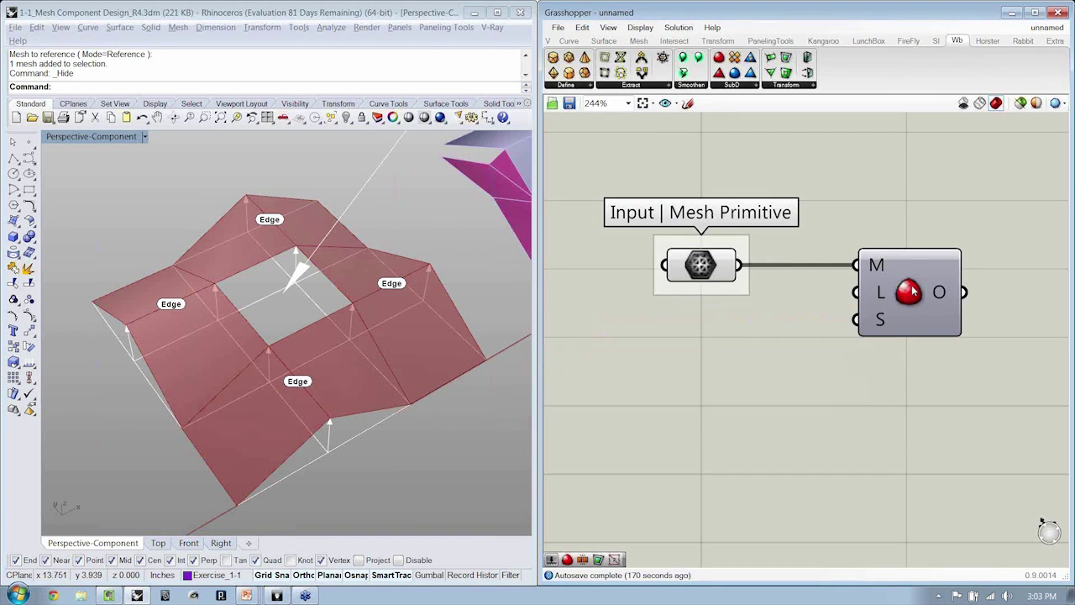
Step: Turn off the input Mesh parameter's preview and turn the Catmull-Clark component's preview back on
click(700, 267)
click(711, 341)
click(712, 282)
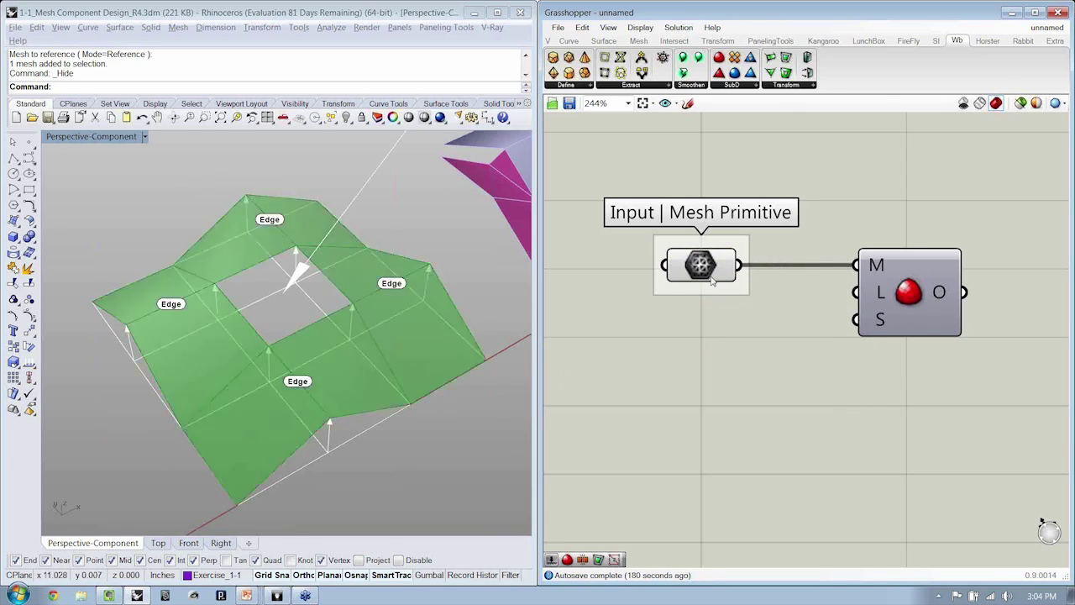
key(ctrl+q)
click(708, 336)
right_drag(739, 347, 718, 343)
click(880, 294)
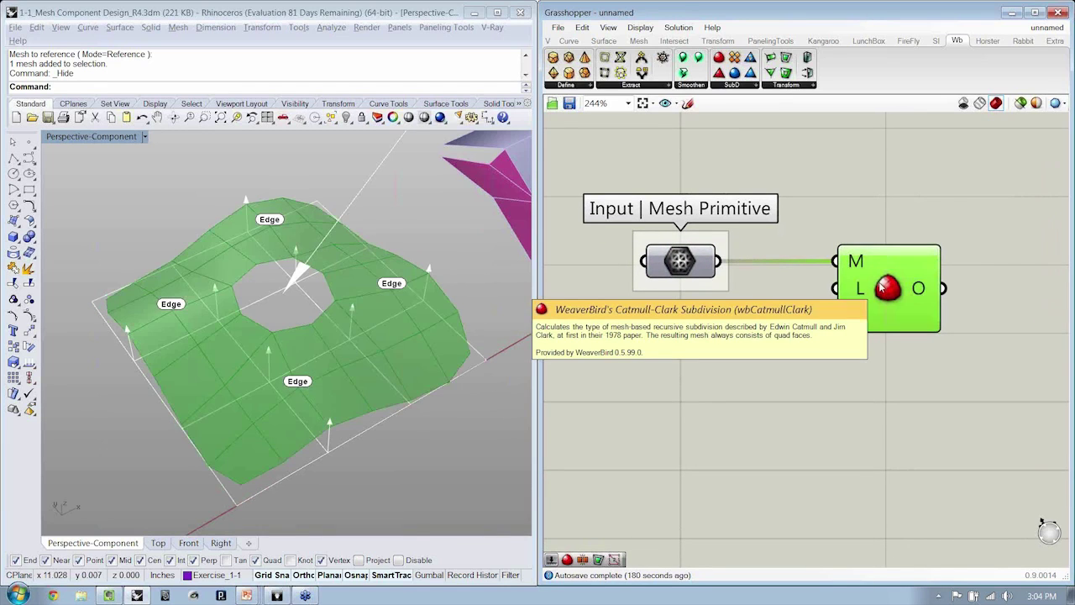
click(890, 206)
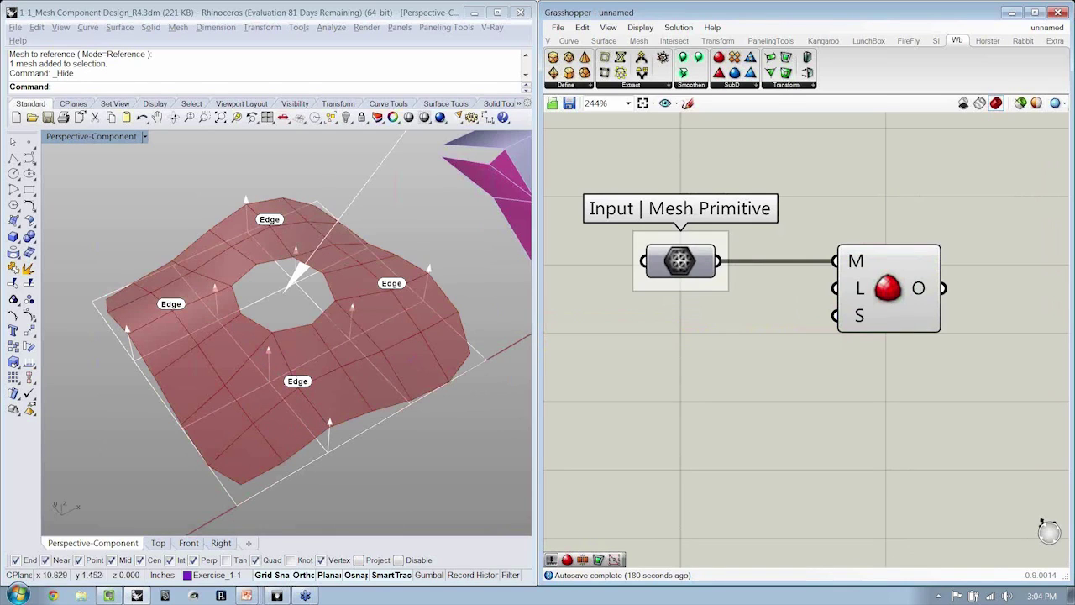
Step: Read the Weaverbird Subdivision Modeling note on Catmull Clark, Constant Quads and Loop subdivision in the maximized Grasshopper window, and restore the window size
right_drag(878, 359, 887, 348)
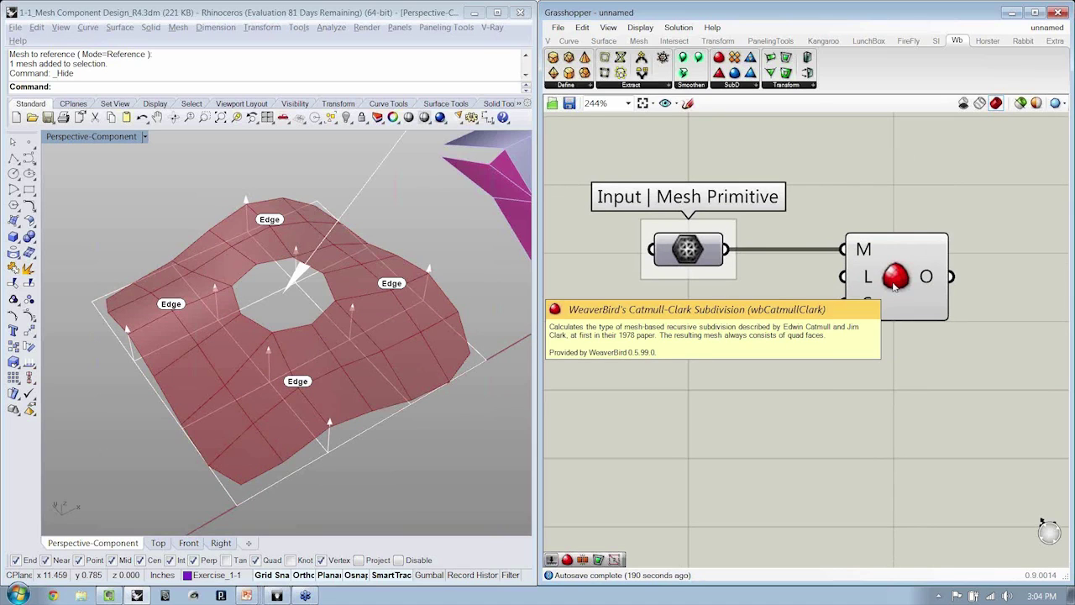
click(1036, 12)
right_drag(470, 189, 537, 395)
right_drag(540, 126, 515, 273)
right_drag(507, 204, 439, 314)
scroll(438, 313, down, 3)
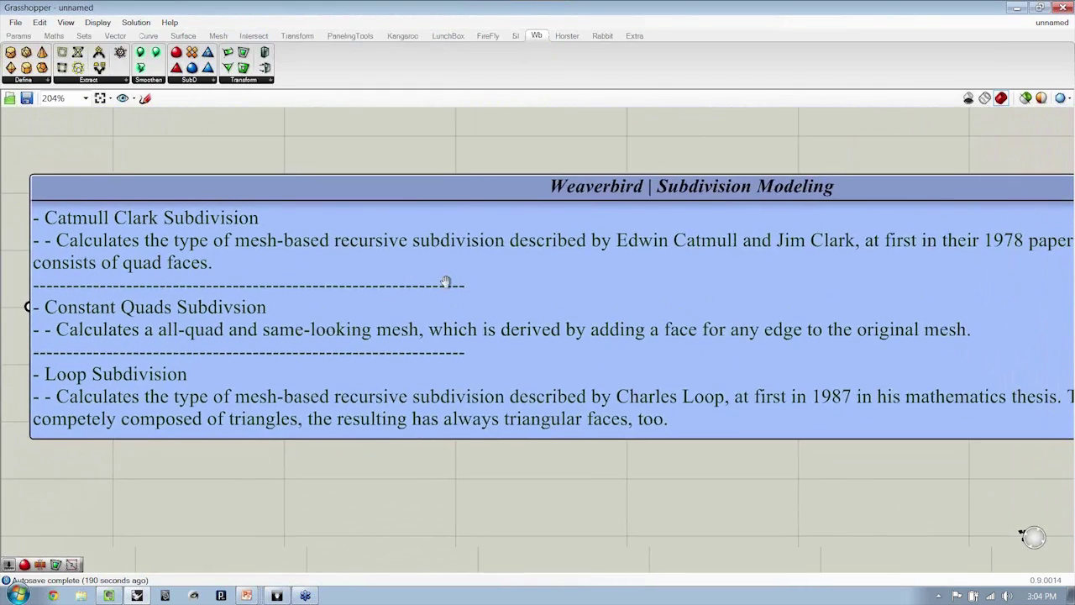
scroll(414, 295, down, 2)
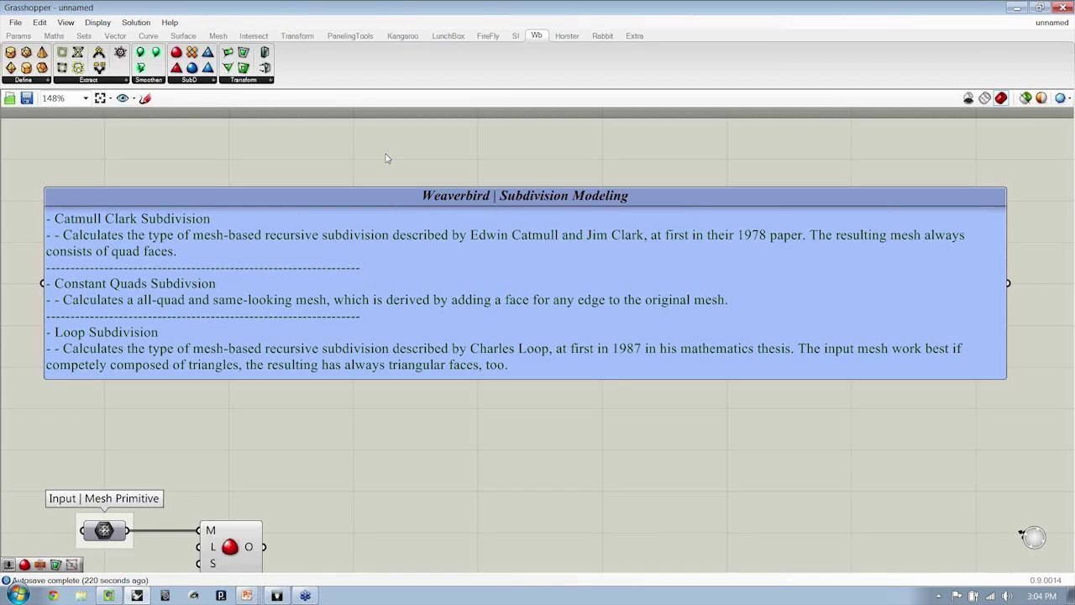
double_click(458, 9)
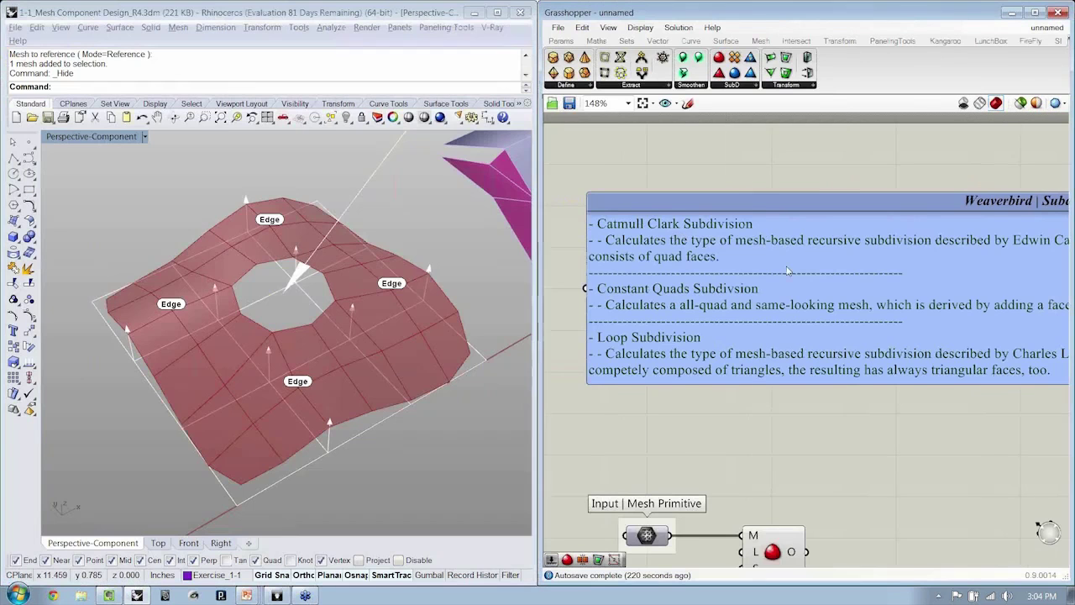
Step: Examine the description and data of the Catmull-Clark component's Output Mesh/Curves (O) output
right_drag(868, 363, 867, 359)
scroll(867, 356, up, 5)
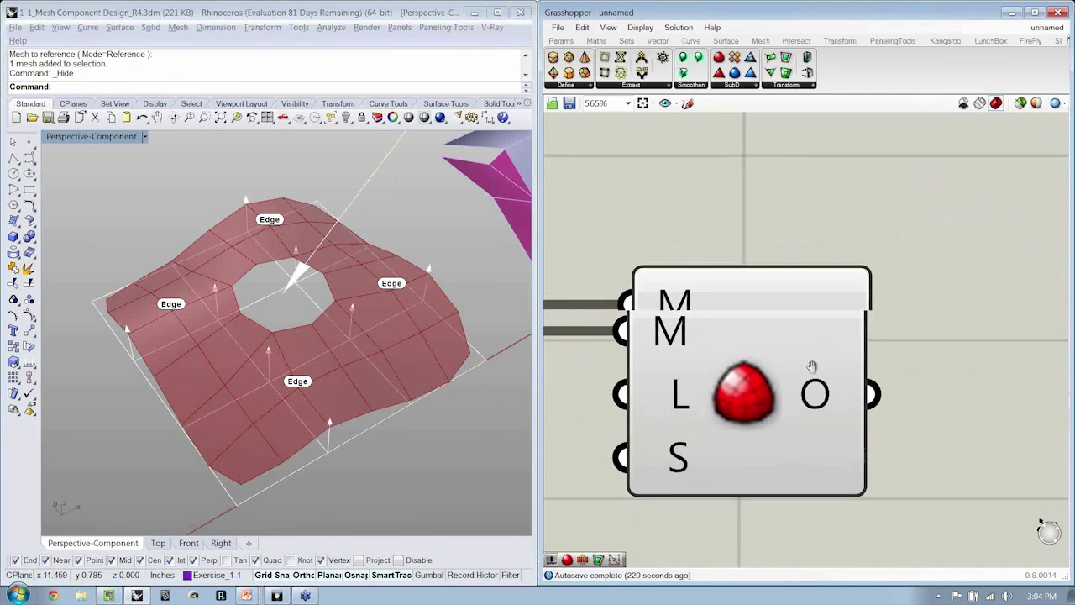
mouse_move(821, 365)
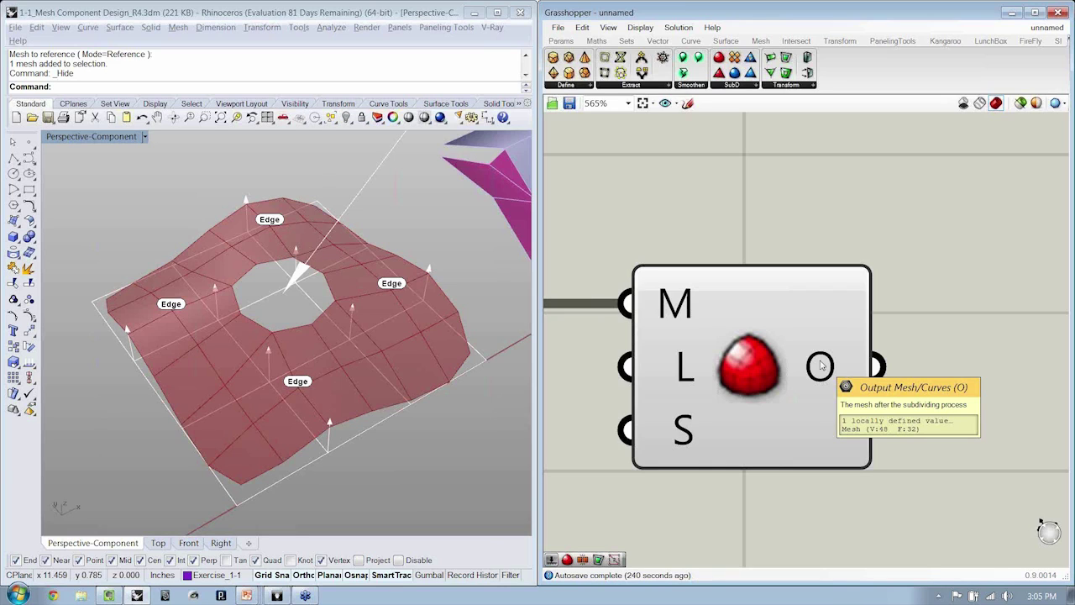
Step: Move the Catmull-Clark component lower on the canvas, below the level of the input Mesh parameter
scroll(882, 252, down, 4)
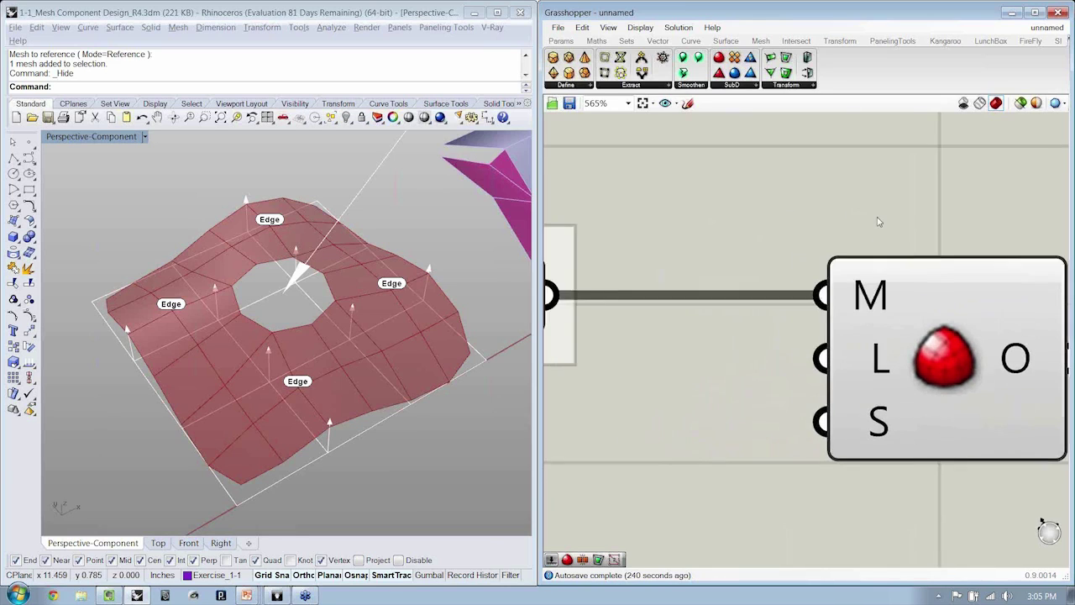
click(910, 319)
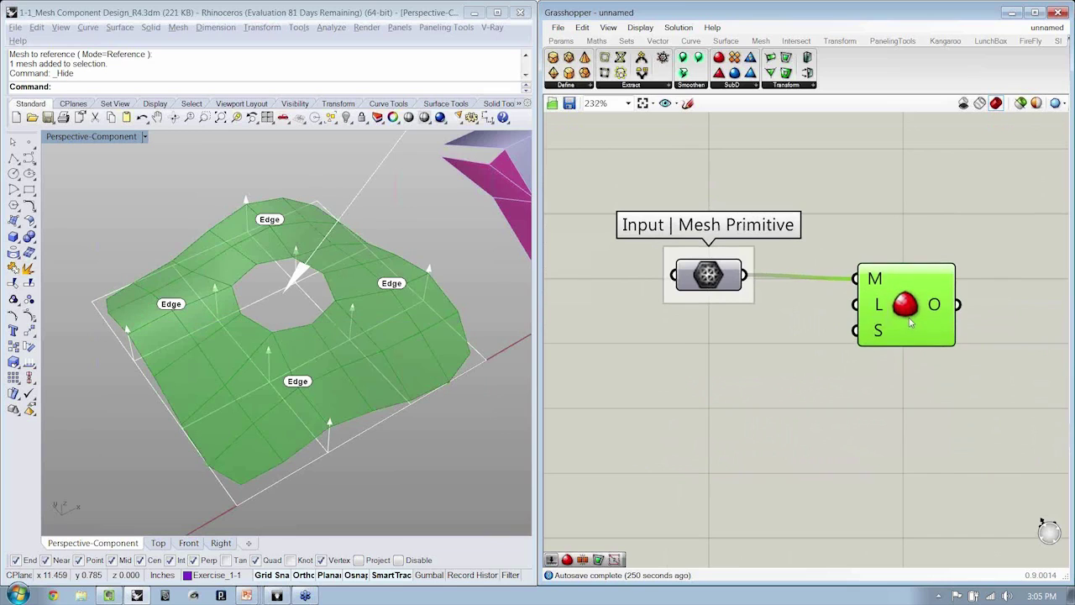
mouse_move(881, 310)
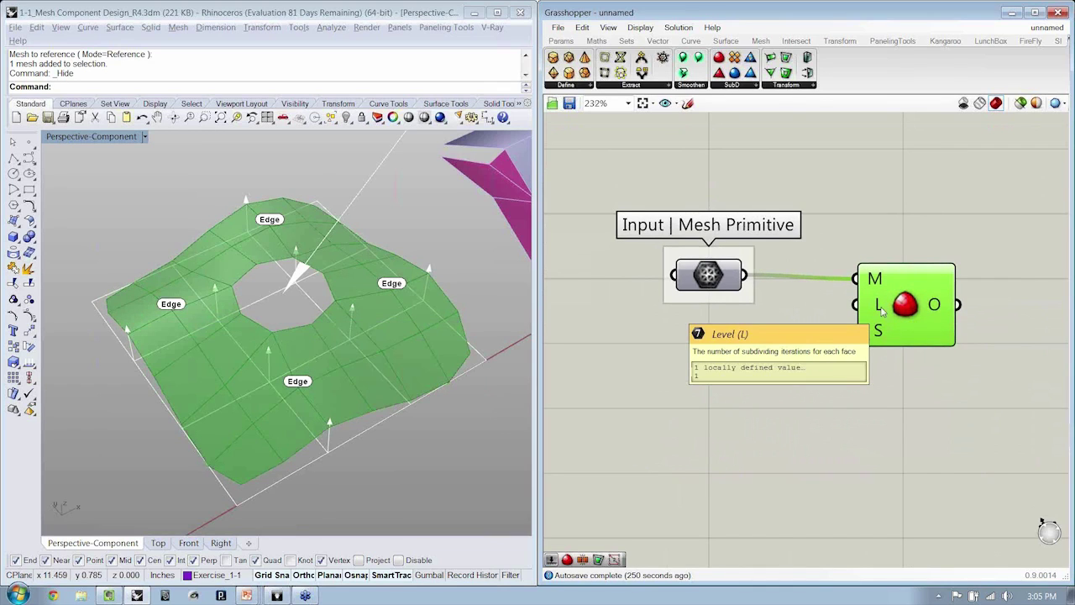
drag(882, 311, 882, 347)
click(780, 355)
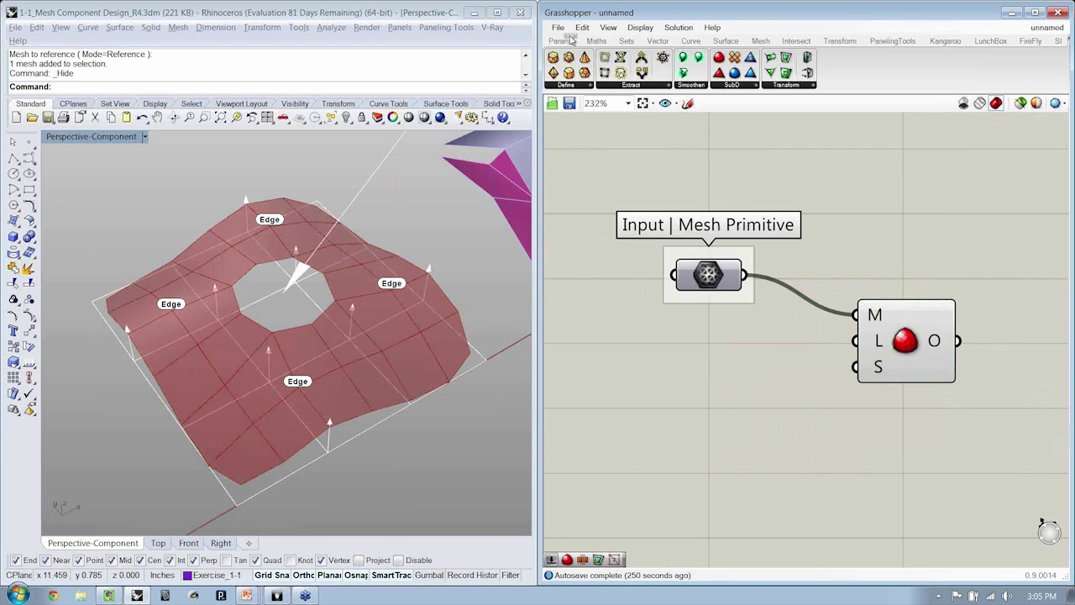
Step: Place a Number Slider on the canvas below the input Mesh parameter, beside the Catmull-Clark component's L input
click(561, 40)
click(714, 86)
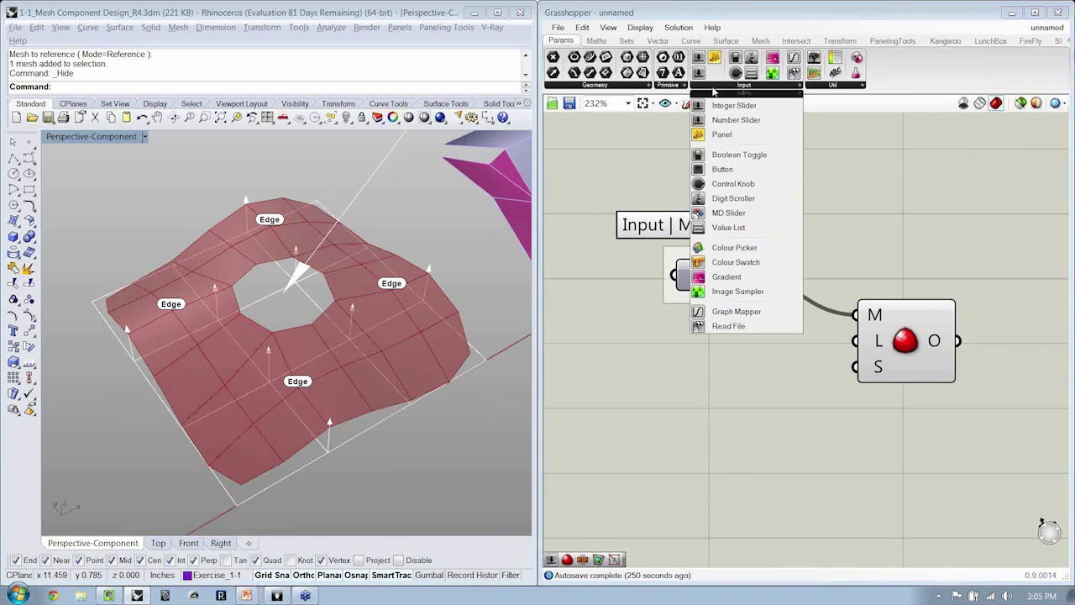
click(718, 121)
click(699, 346)
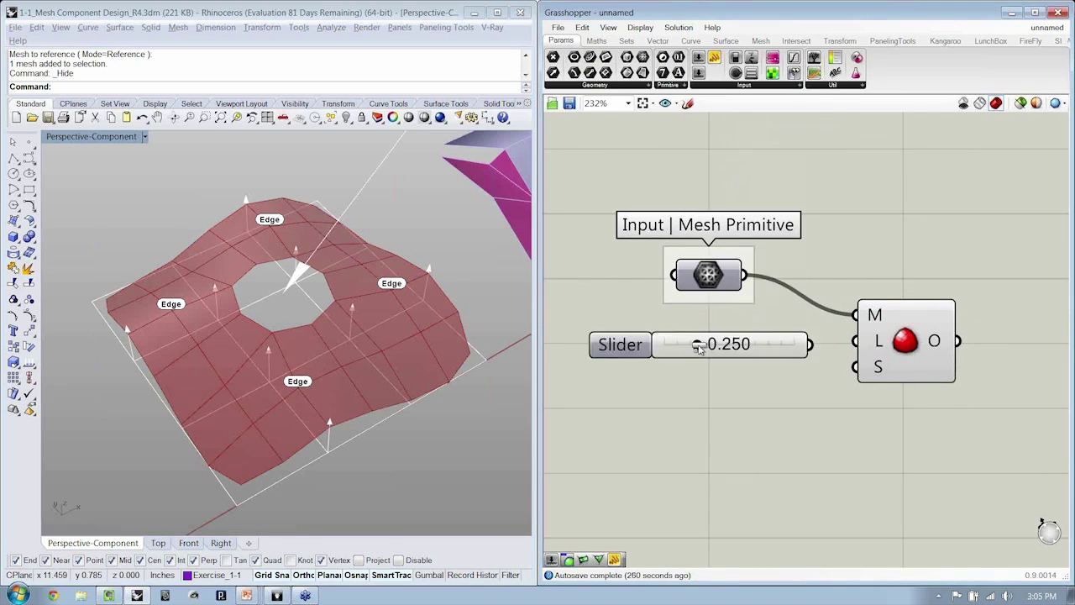
Step: Rename the slider to "Level of Smoothing" and move it clear of the Catmull-Clark component
right_click(631, 345)
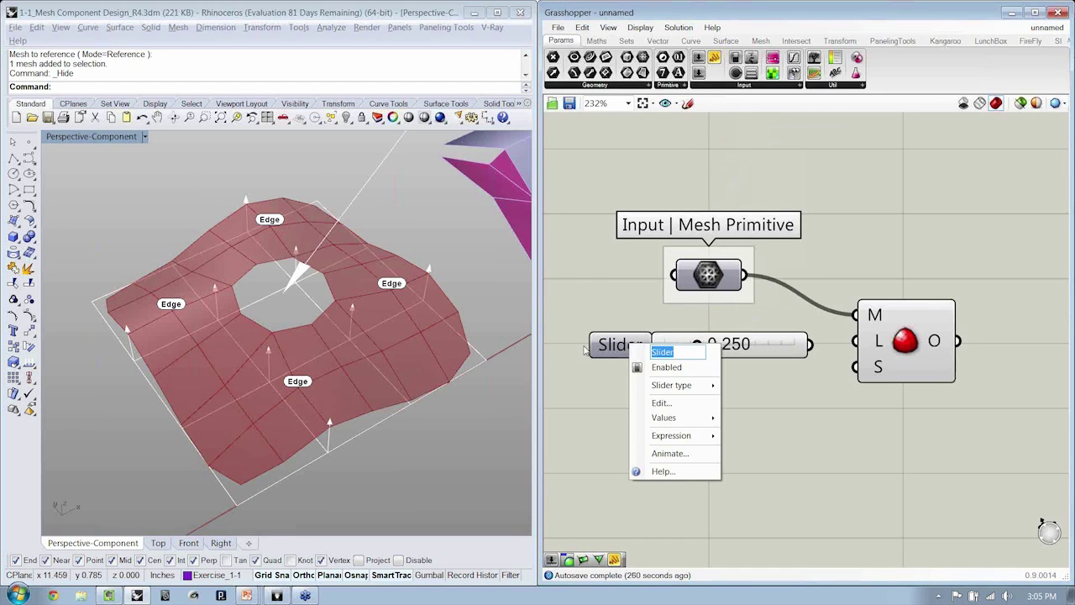
text(Level of)
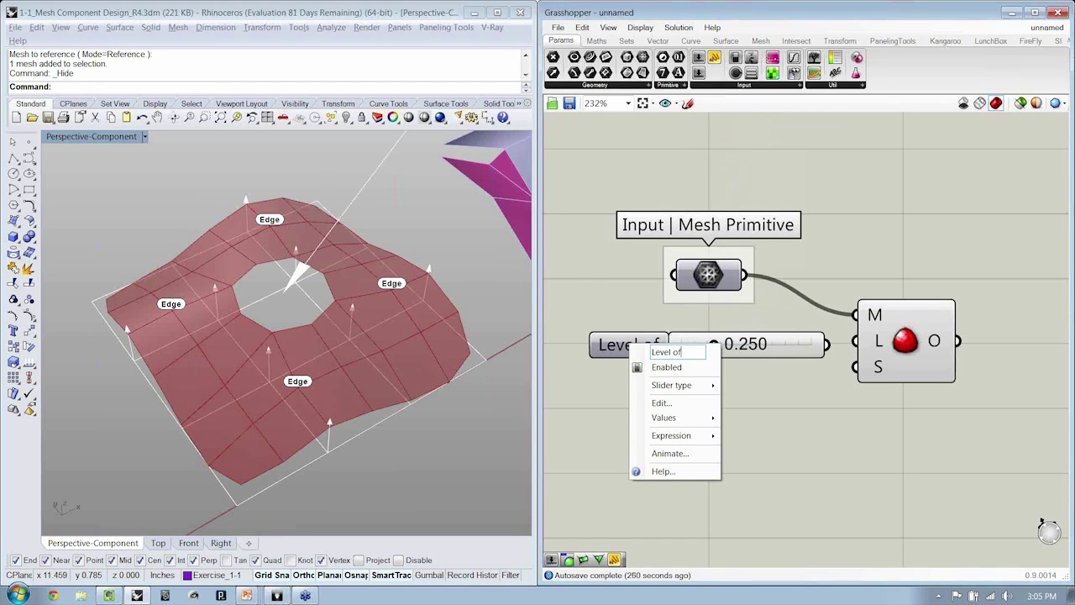
text( Smoothing)
key(Return)
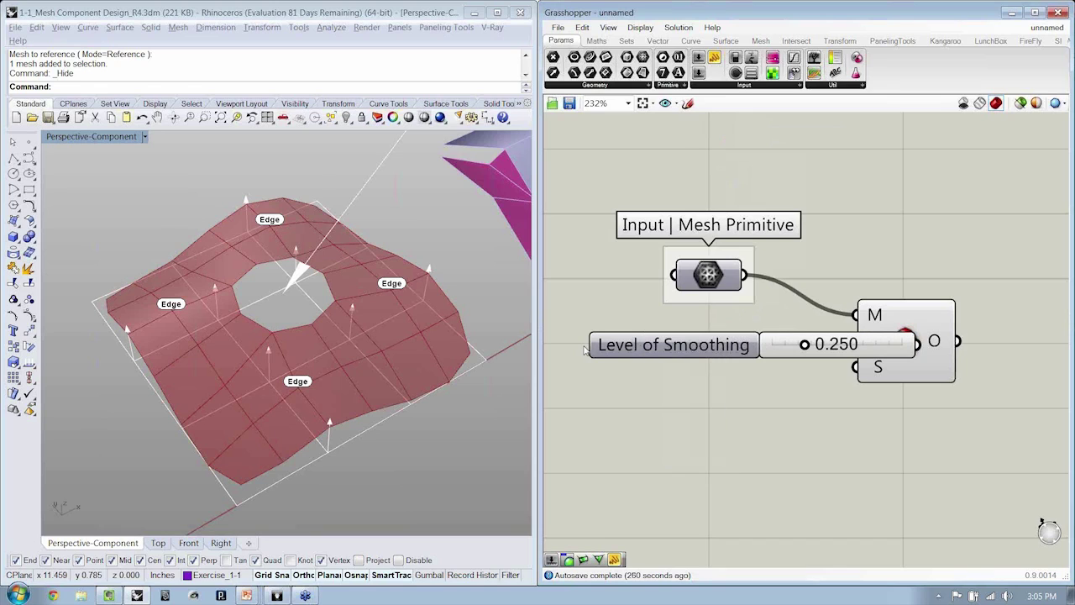
drag(736, 354, 648, 351)
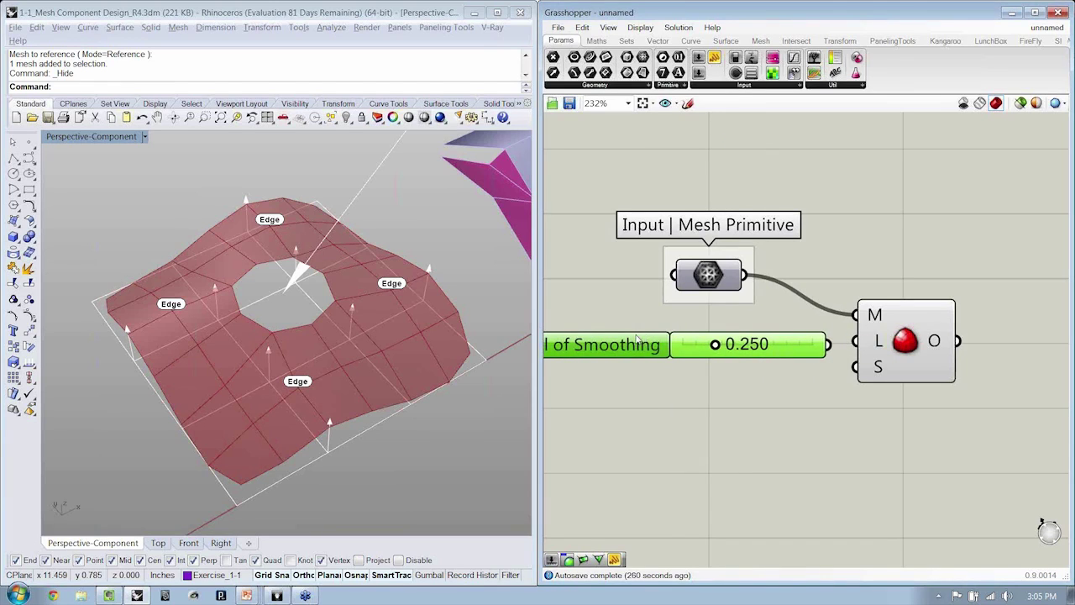
Step: Configure the Level of Smoothing slider with integer (N) rounding, a minimum of 1 and a maximum of 3
double_click(643, 341)
click(656, 294)
double_click(694, 356)
text(1)
click(713, 358)
double_click(719, 371)
text(3)
click(714, 372)
drag(676, 199, 978, 148)
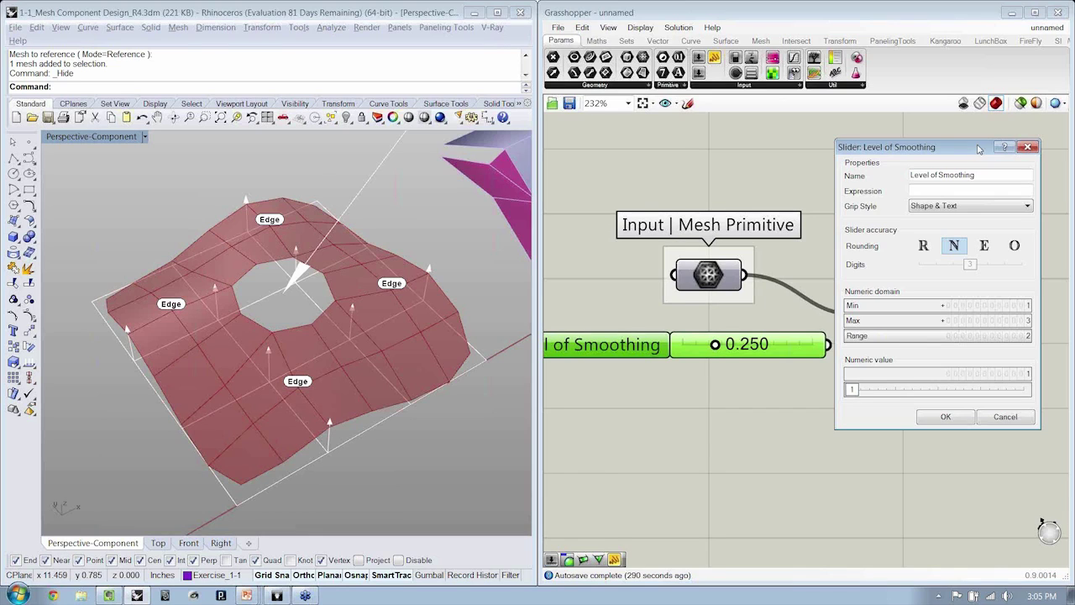
click(946, 417)
Step: Connect the Level of Smoothing slider to the Catmull-Clark component's L input and align the component with the slider
drag(857, 351, 904, 348)
click(907, 349)
Step: Turn on the input Mesh parameter's preview to compare it up close with the subdivided mesh, and turn it off again
click(709, 281)
click(792, 250)
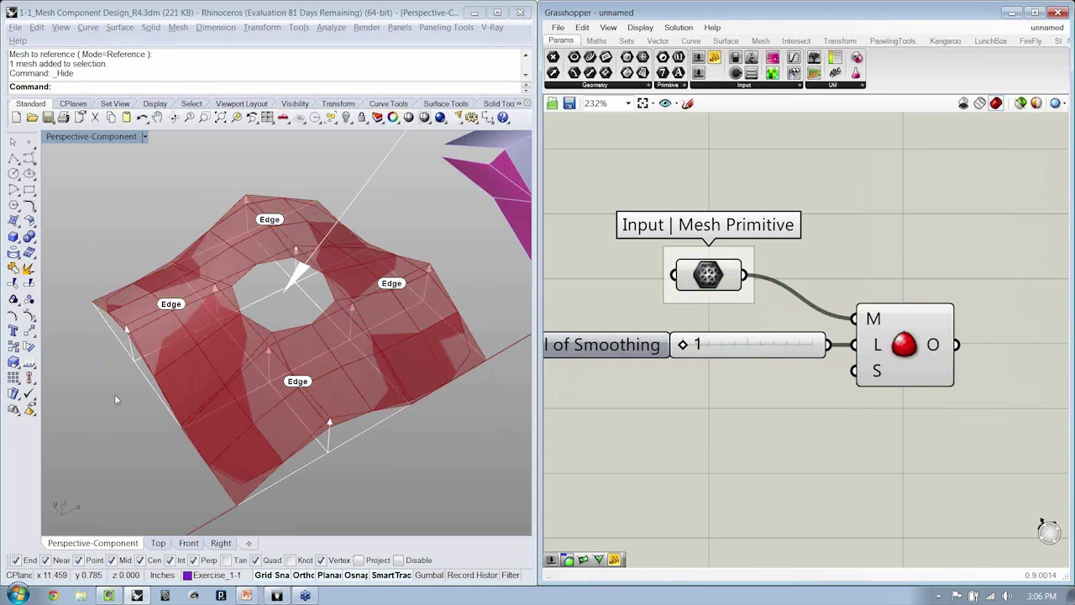
right_drag(245, 454, 295, 394)
scroll(307, 425, up, 3)
shift+right_drag(316, 450, 333, 302)
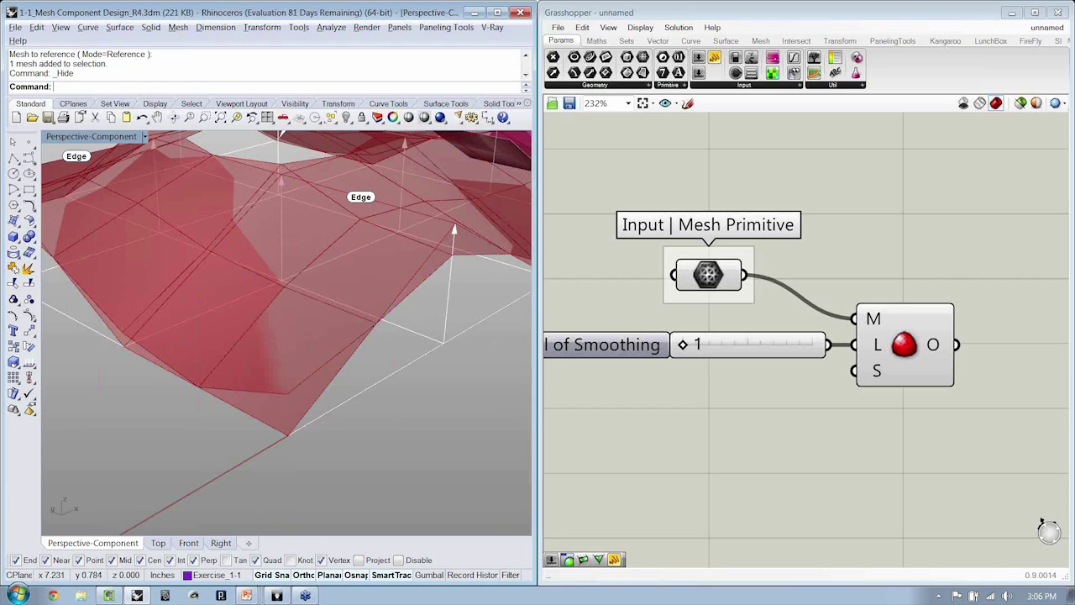
click(717, 284)
key(ctrl+q)
click(883, 197)
Step: Raise the Level of Smoothing slider to 2 and on to 3, and inspect the smoothed mesh from several angles
right_drag(305, 303, 261, 284)
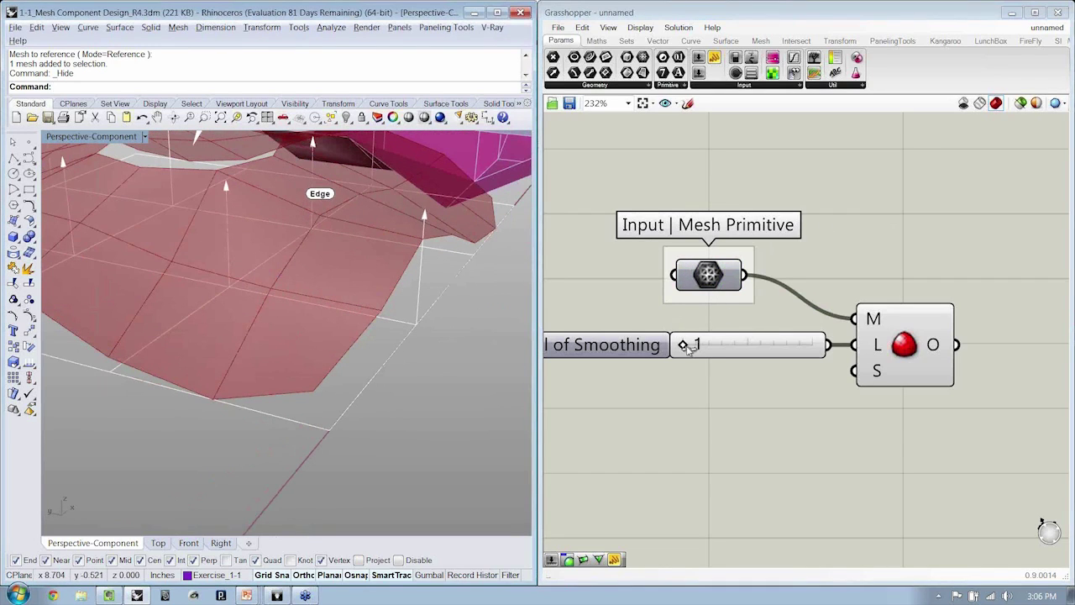
drag(685, 348, 747, 345)
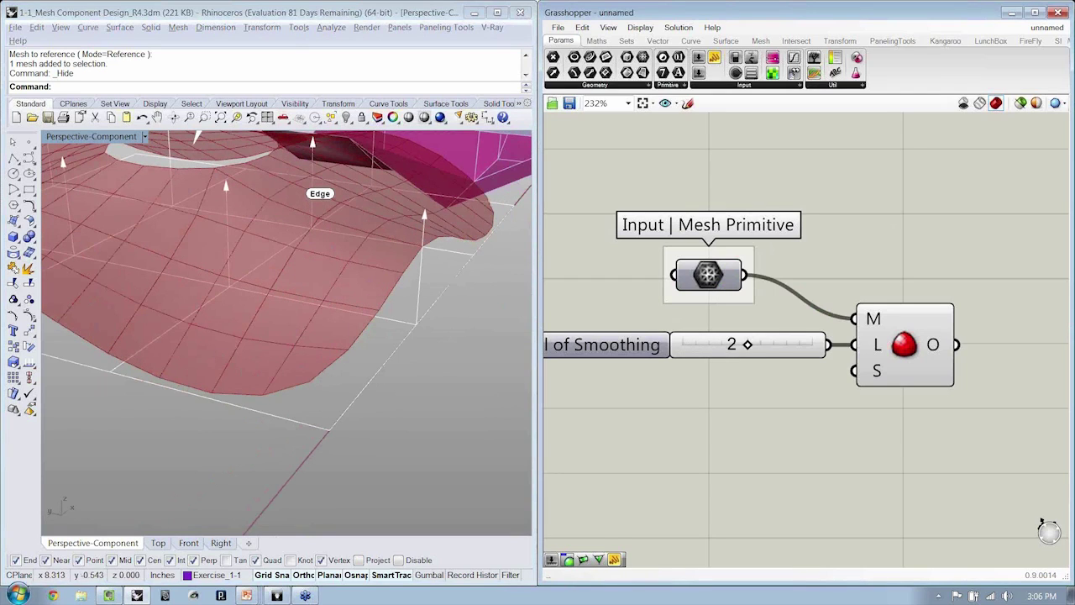
drag(748, 344, 812, 345)
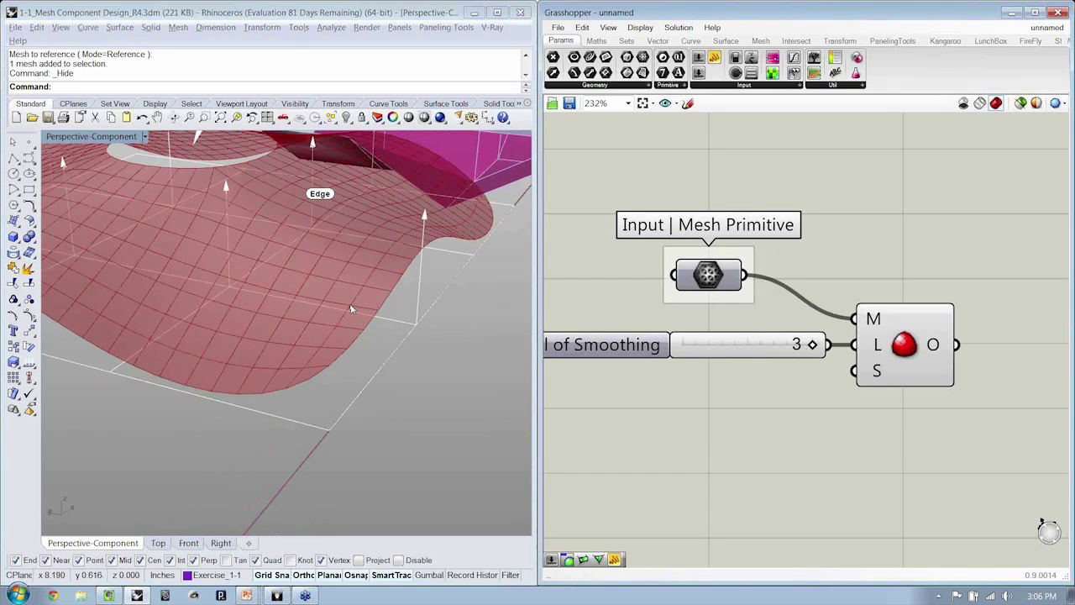
right_drag(348, 378, 271, 416)
scroll(305, 412, down, 7)
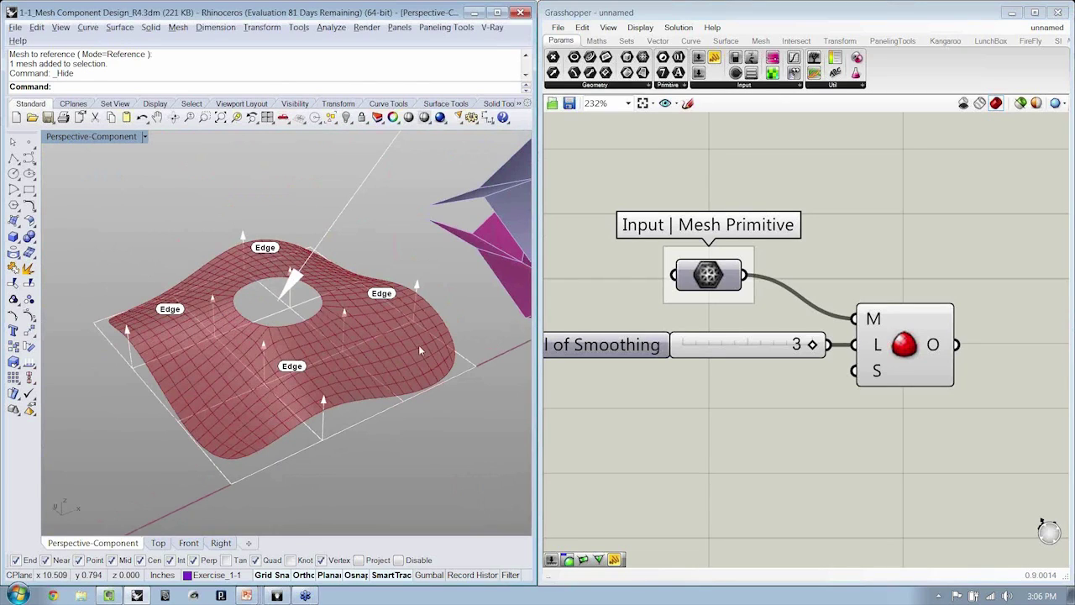
Step: Move the slider and Catmull-Clark component together farther from the input Mesh parameter, and read the Smooth Naked Edges input description
right_drag(807, 409, 874, 403)
right_drag(951, 429, 891, 444)
drag(893, 443, 816, 339)
click(820, 444)
mouse_move(905, 373)
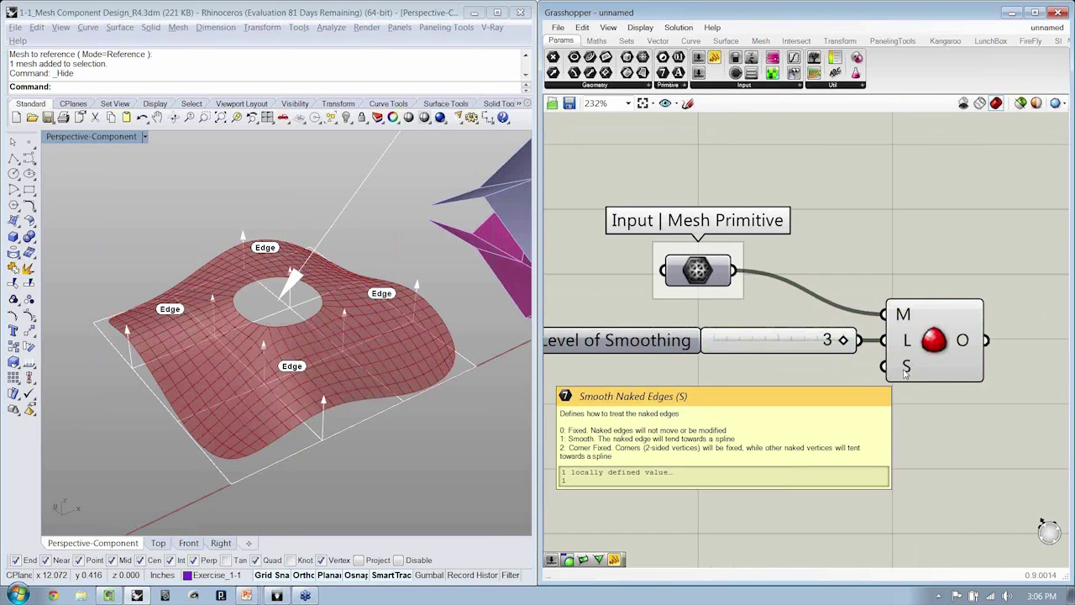
Step: Set the Catmull-Clark component's naked edge option to Fixed and view the resulting mesh from another angle
right_click(906, 373)
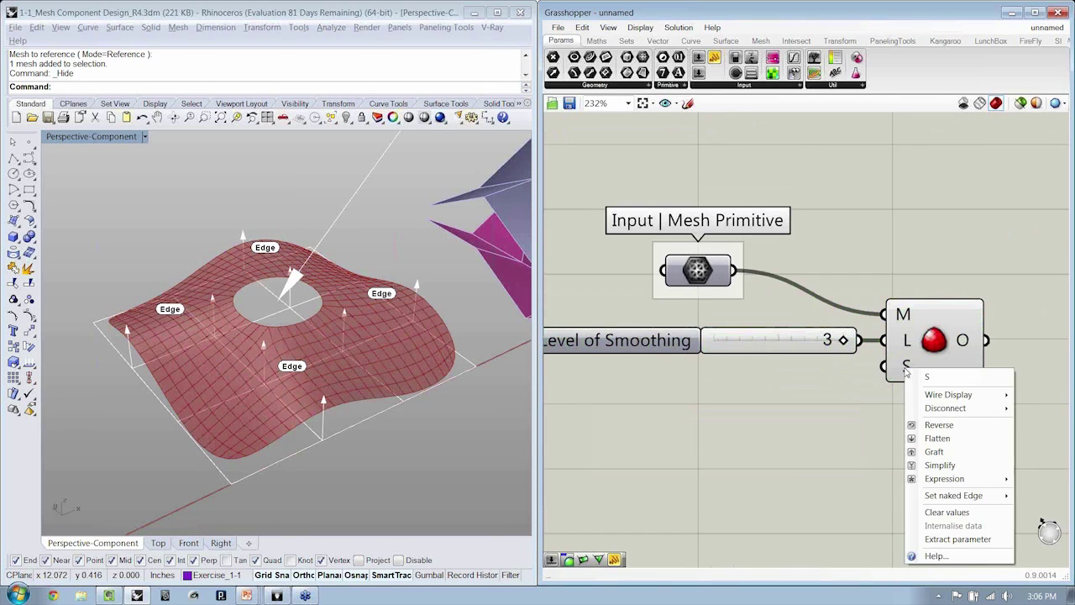
mouse_move(916, 500)
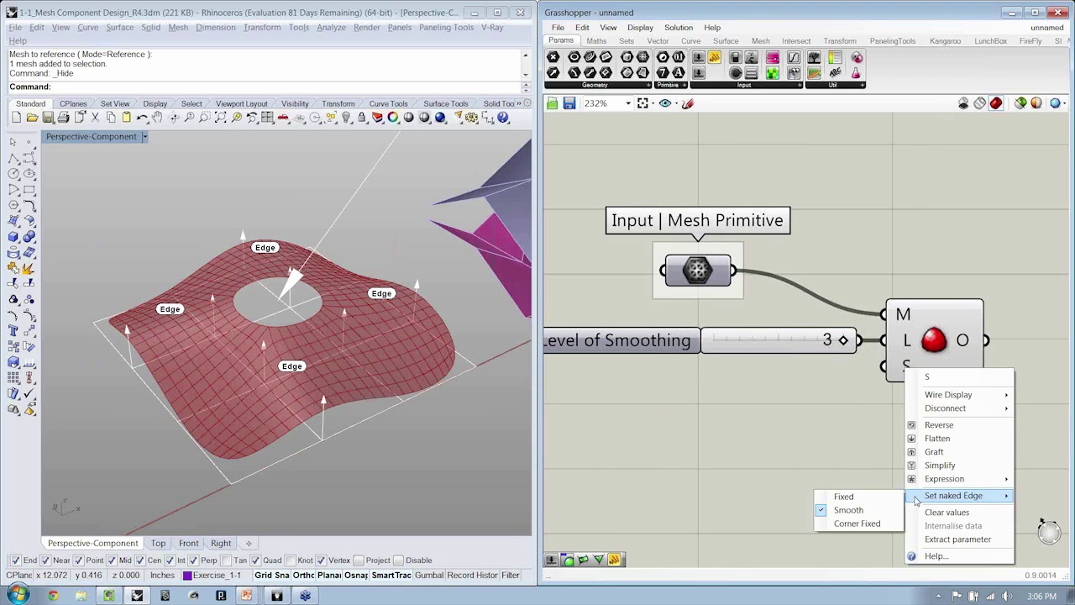
click(874, 499)
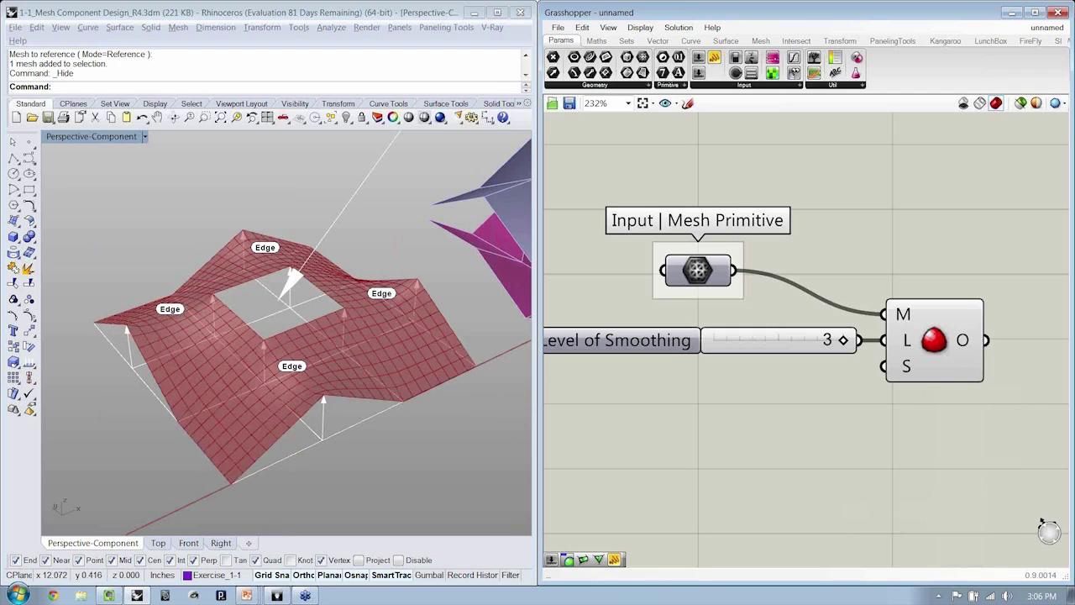
right_drag(331, 163, 289, 432)
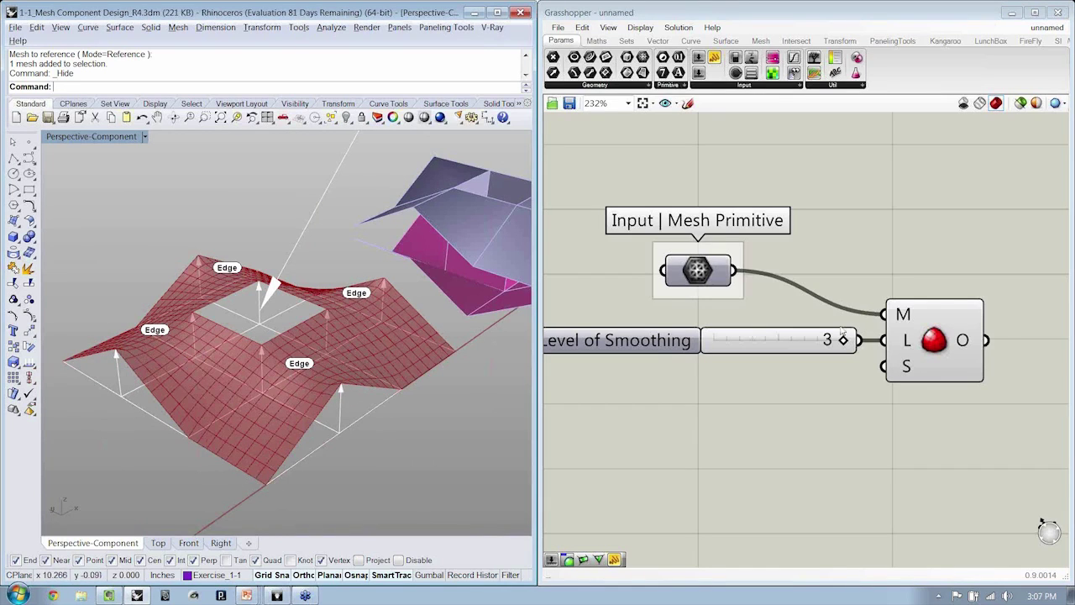
Step: Set the Catmull-Clark component's naked edge option to Smooth and view the mesh's edges from a low angle
right_click(907, 370)
mouse_move(942, 496)
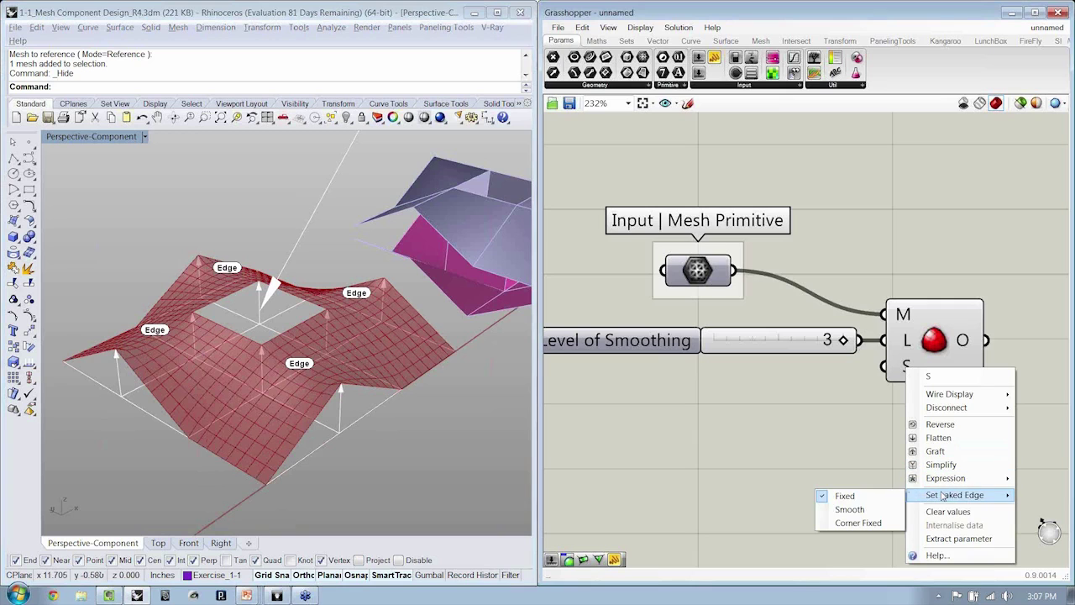
click(850, 512)
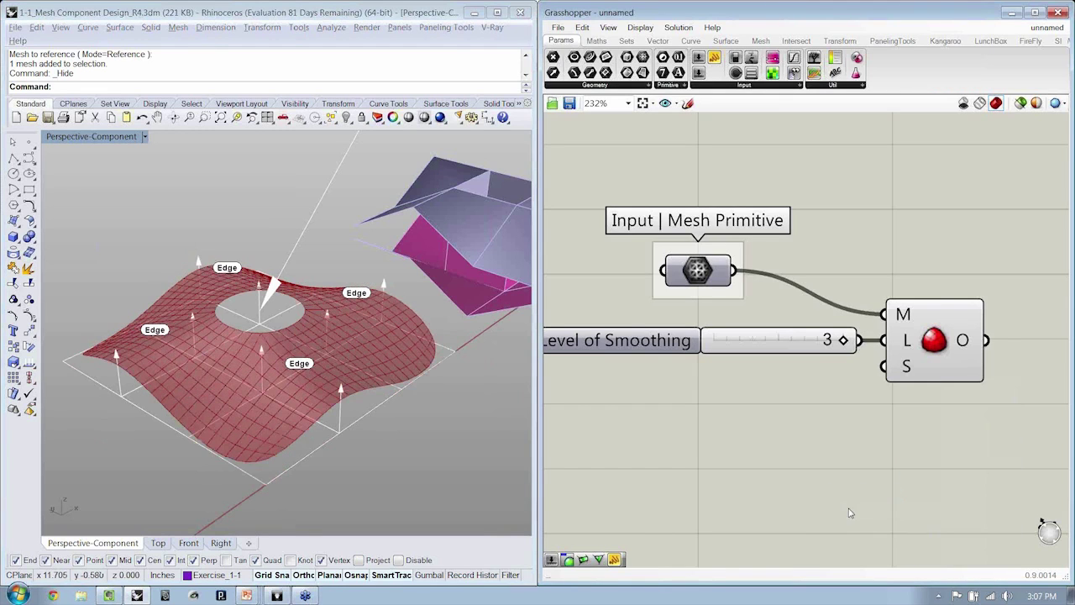
right_drag(353, 382, 293, 346)
Step: Set the Catmull-Clark component's naked edge option to Corner Fixed and inspect the mesh's corners
right_click(904, 370)
right_click(906, 370)
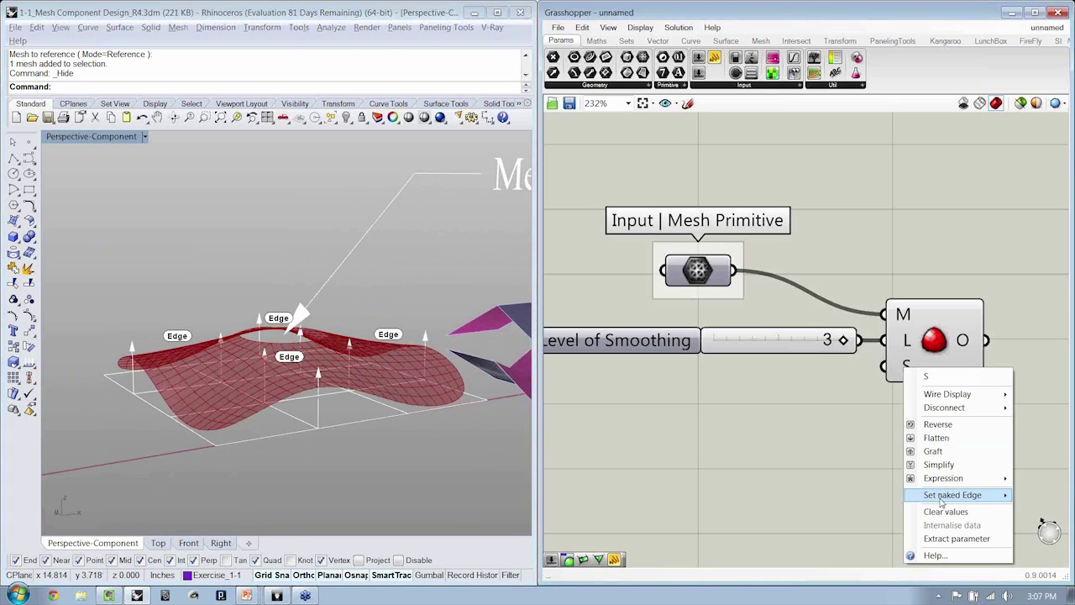
mouse_move(957, 492)
click(865, 509)
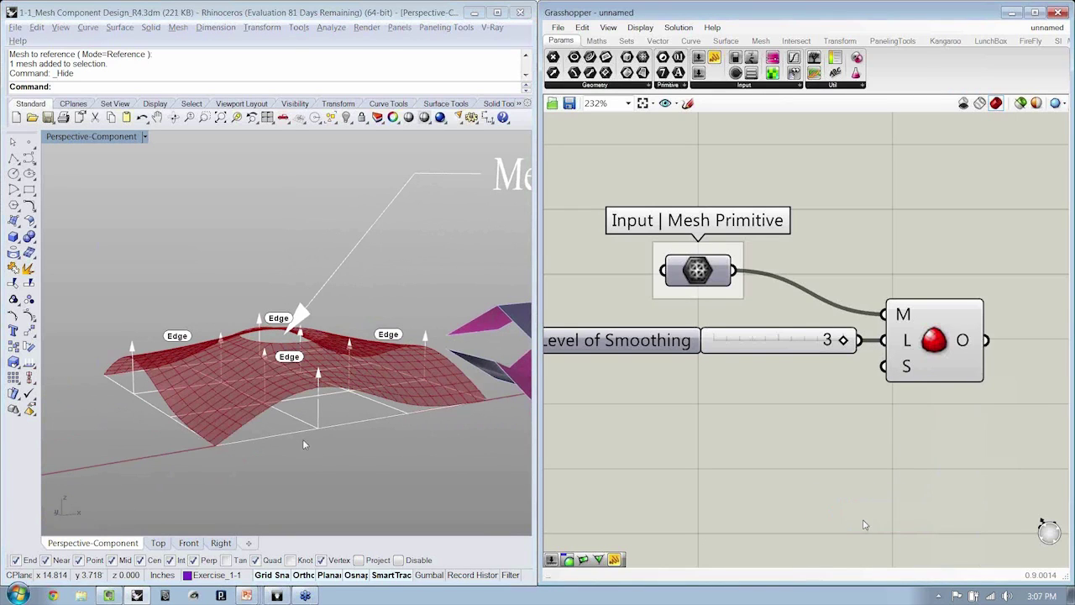
right_drag(305, 443, 194, 415)
Step: Switch the Catmull-Clark component's naked edge option to Fixed once more, and return it to Smooth
right_click(908, 370)
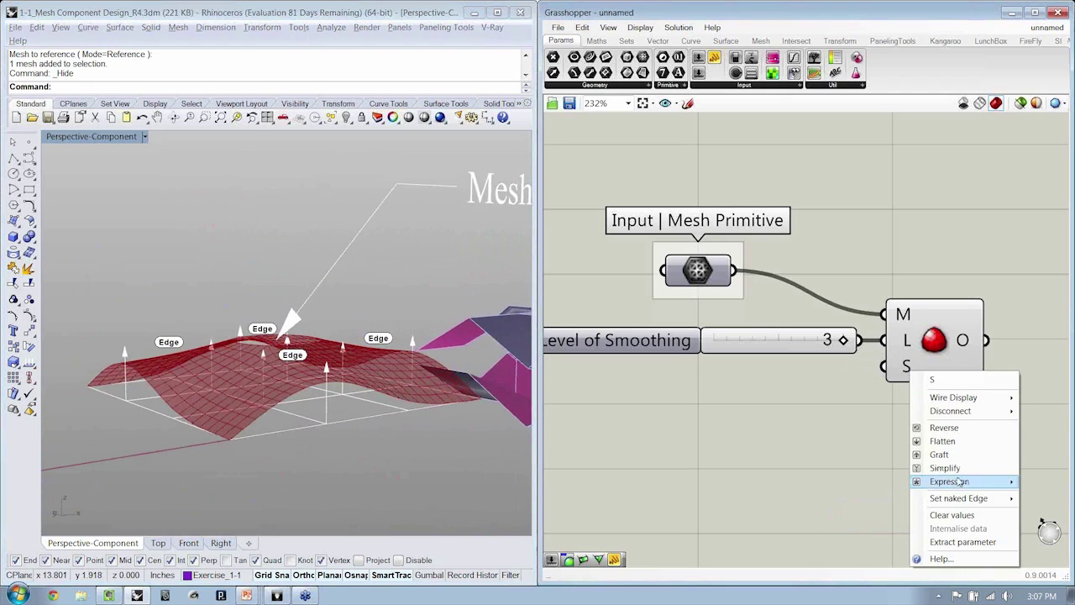
mouse_move(962, 496)
click(868, 499)
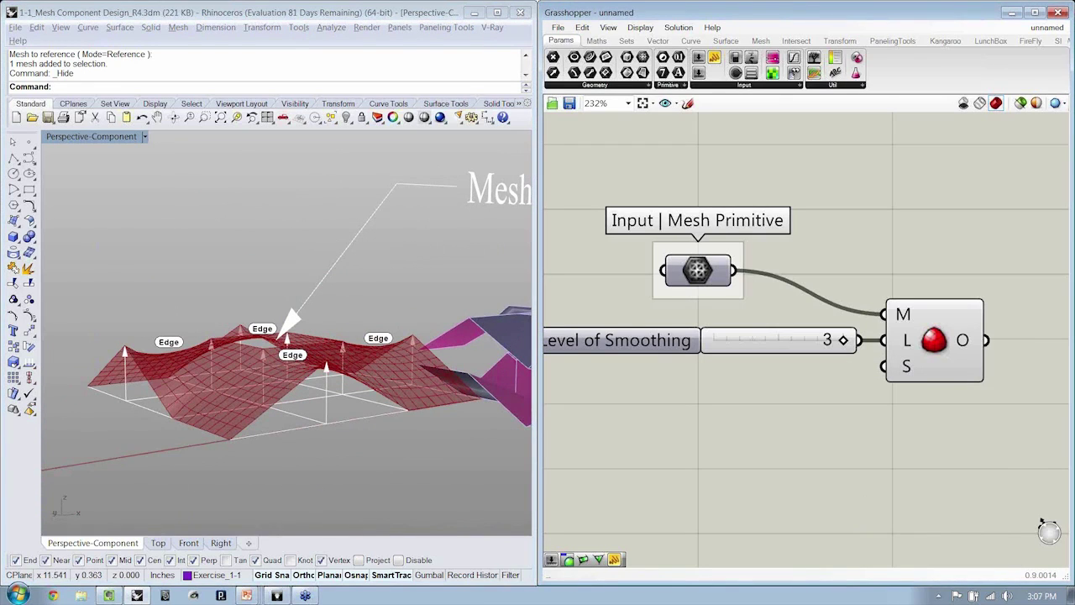
right_click(907, 371)
mouse_move(909, 497)
click(871, 510)
right_drag(792, 425, 795, 439)
Step: Reference the neighbouring Rhino mesh without a central hole in the input Mesh parameter, and hide the original mesh in Rhino
right_drag(326, 323, 386, 297)
scroll(347, 351, down, 4)
scroll(312, 305, down, 3)
click(326, 334)
scroll(311, 344, up, 5)
shift+right_drag(302, 351, 289, 304)
right_click(697, 286)
click(744, 451)
click(317, 343)
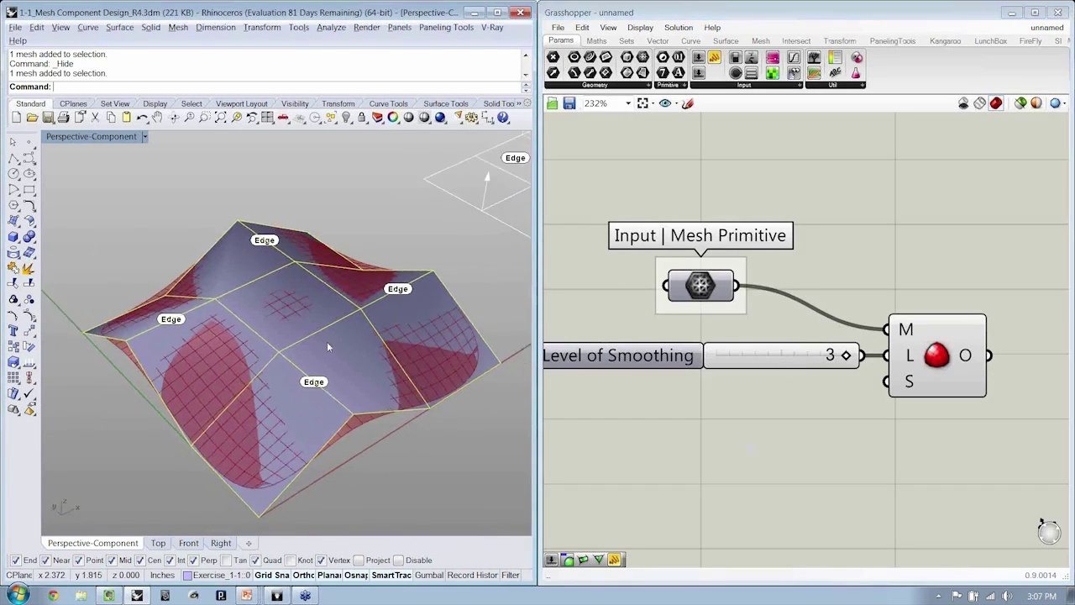
key(ctrl+h)
mouse_move(332, 341)
right_down()
mouse_move(415, 322)
mouse_move(300, 361)
mouse_move(348, 347)
mouse_move(321, 343)
right_up()
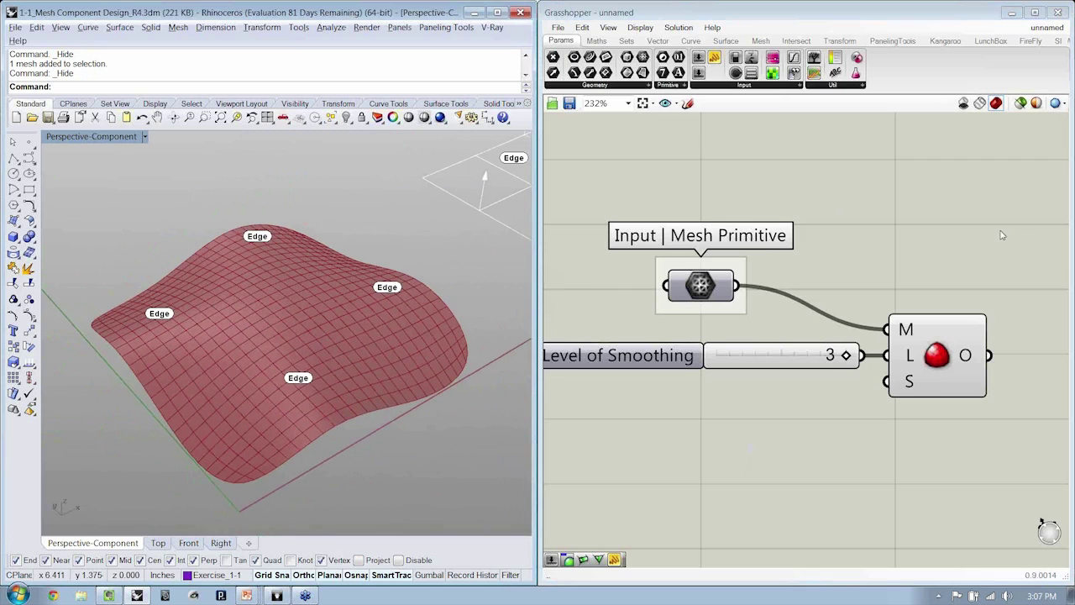
Step: Add a Weaverbird Constant Quads Subdivision component below the Catmull-Clark component and connect the input Mesh parameter to its M input
right_drag(936, 269, 917, 264)
drag(920, 361, 928, 349)
right_drag(949, 271, 909, 267)
click(909, 267)
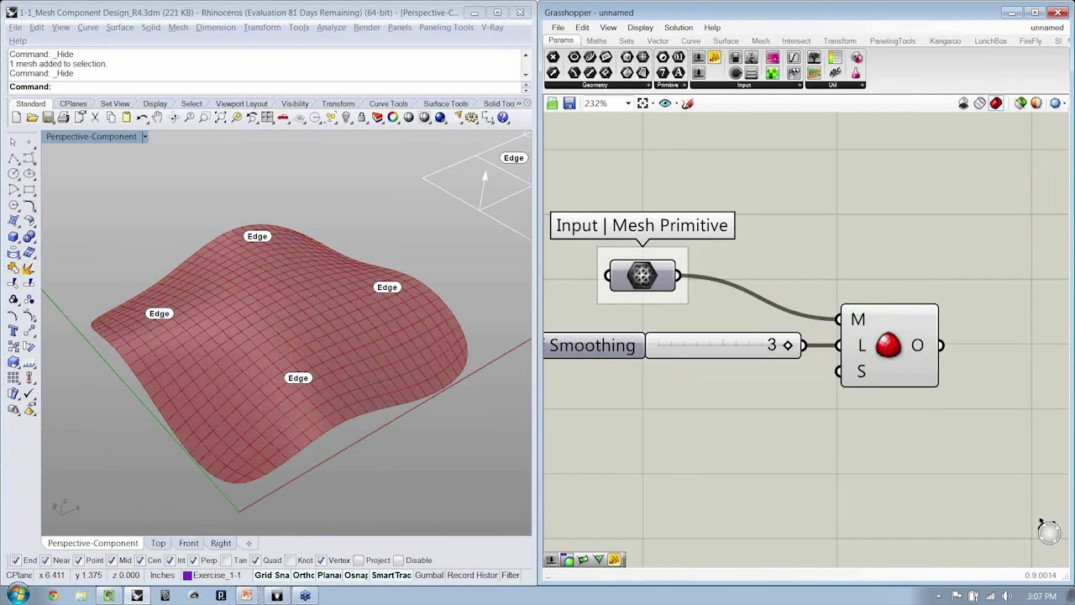
right_click(861, 45)
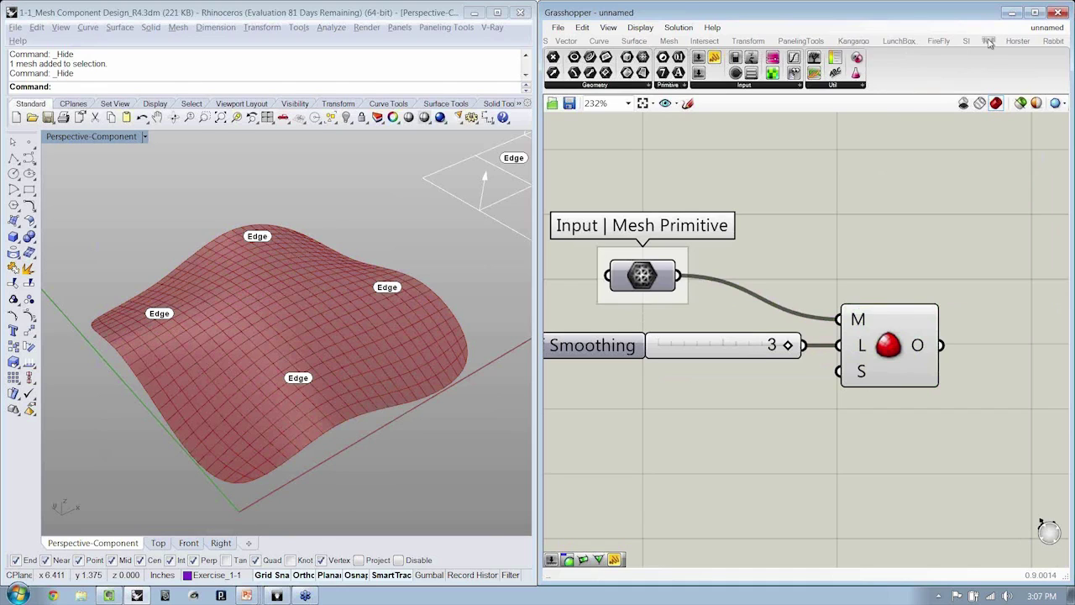
click(988, 41)
click(732, 86)
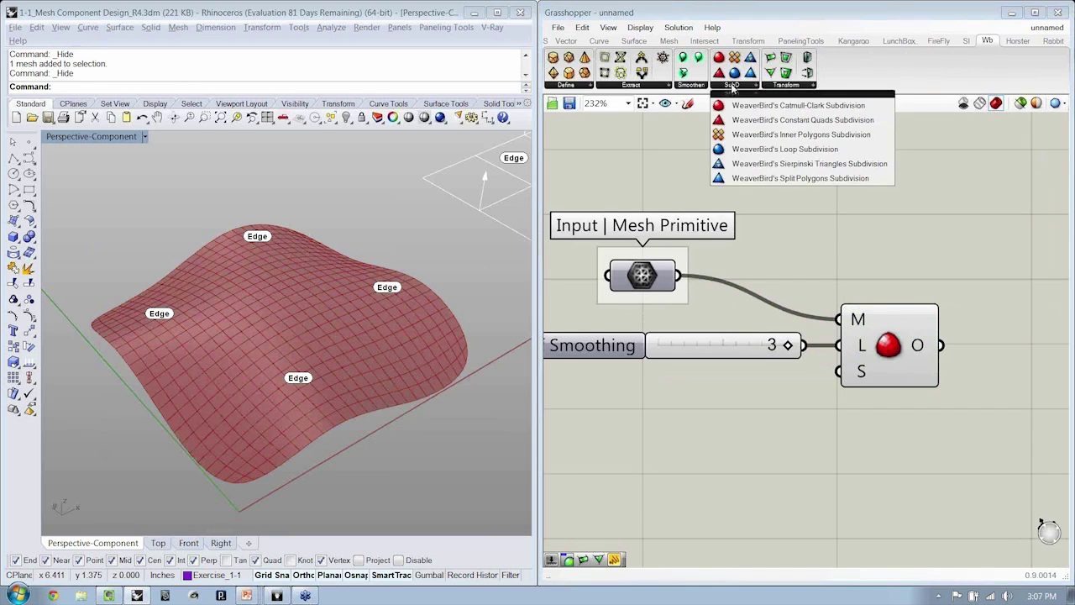
drag(749, 122, 805, 130)
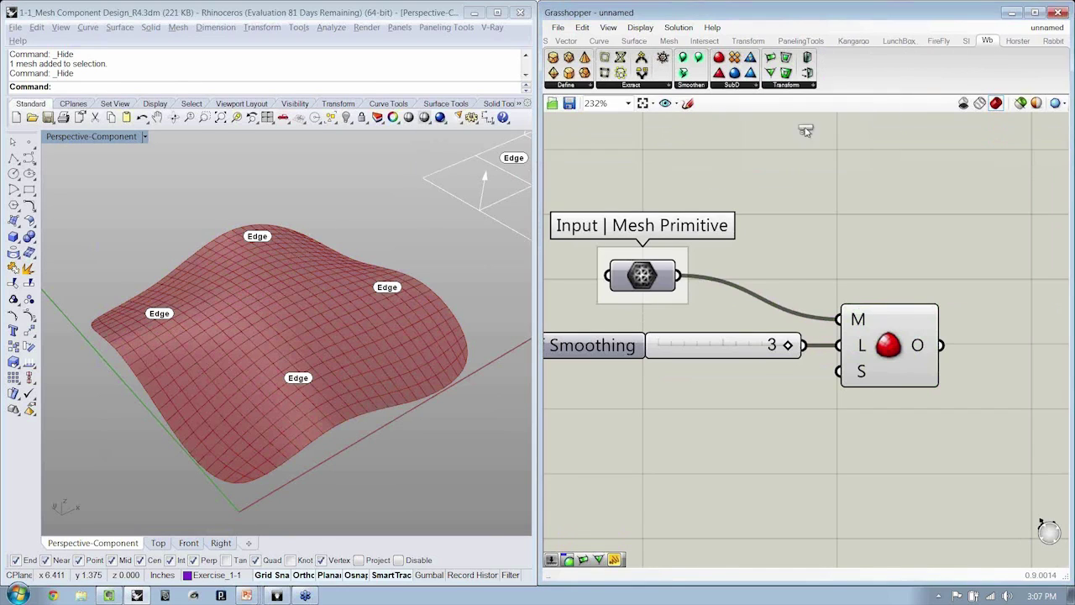
click(887, 459)
right_drag(891, 464, 895, 437)
click(785, 390)
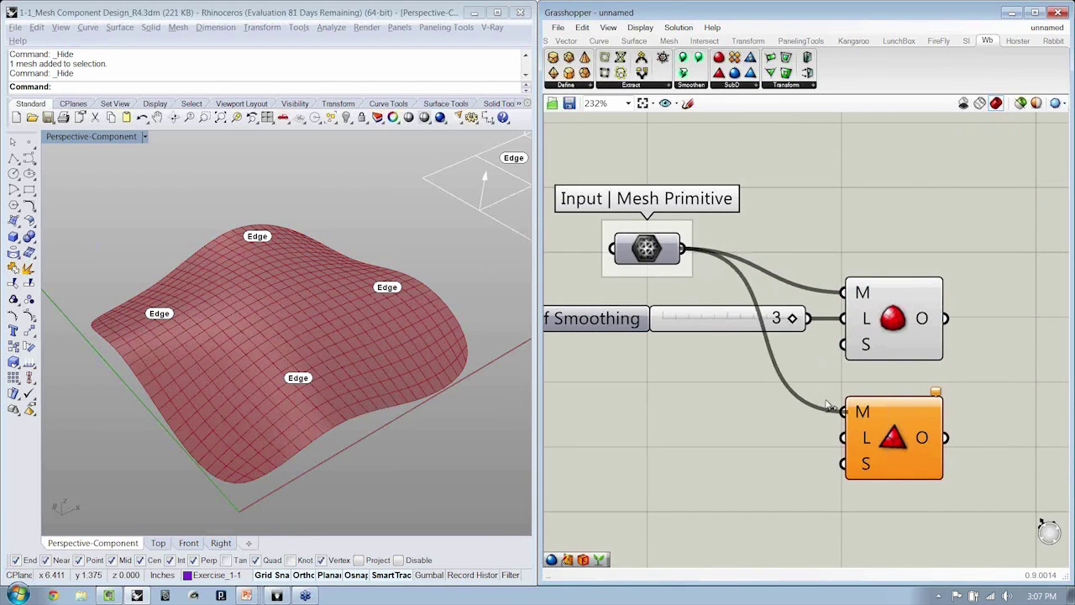
drag(827, 406, 827, 408)
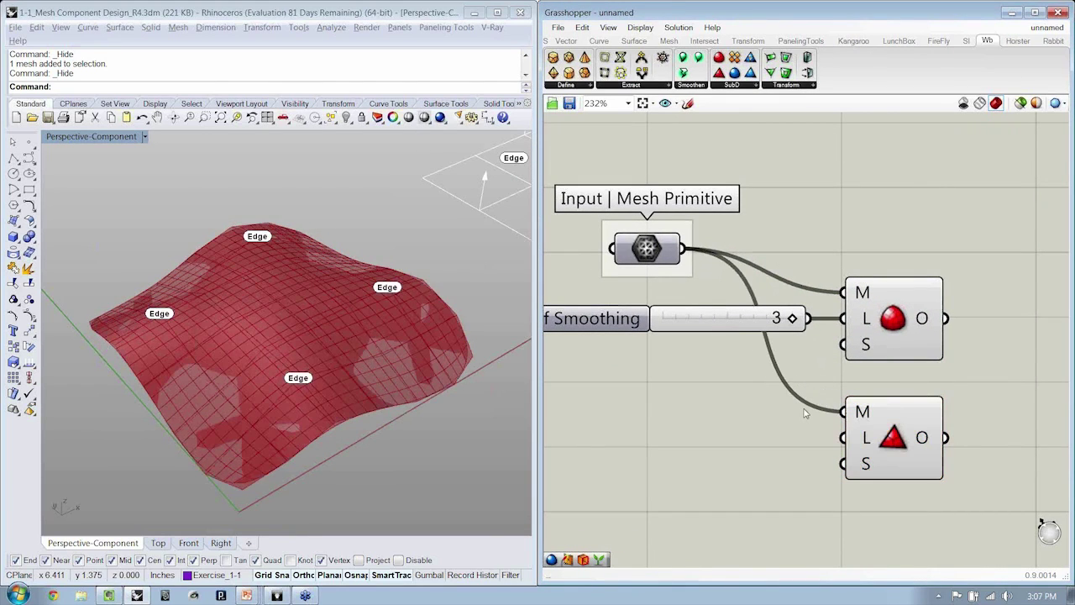
Step: Turn off the Catmull-Clark preview, and connect the Level of Smoothing slider to the Constant Quads L input, placing the slider between the components
click(904, 317)
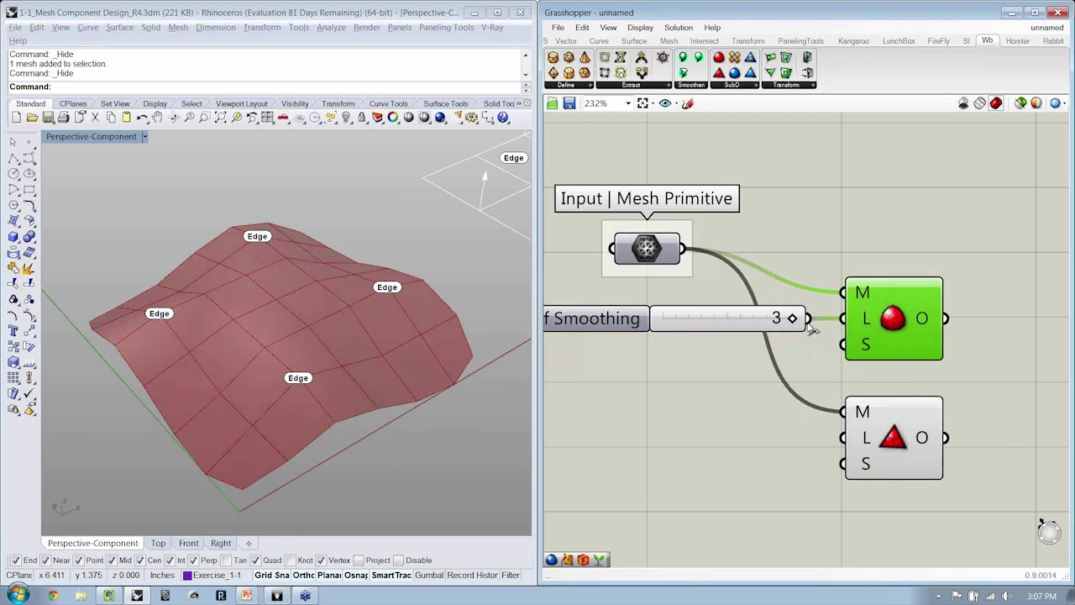
drag(828, 448, 827, 447)
right_drag(799, 436, 845, 395)
drag(776, 284, 732, 351)
click(854, 416)
right_drag(870, 422, 882, 366)
Step: Examine the Constant Quads mesh up close and read the subdivision descriptions in the Weaverbird notes panel
right_drag(274, 350, 168, 298)
scroll(283, 329, up, 5)
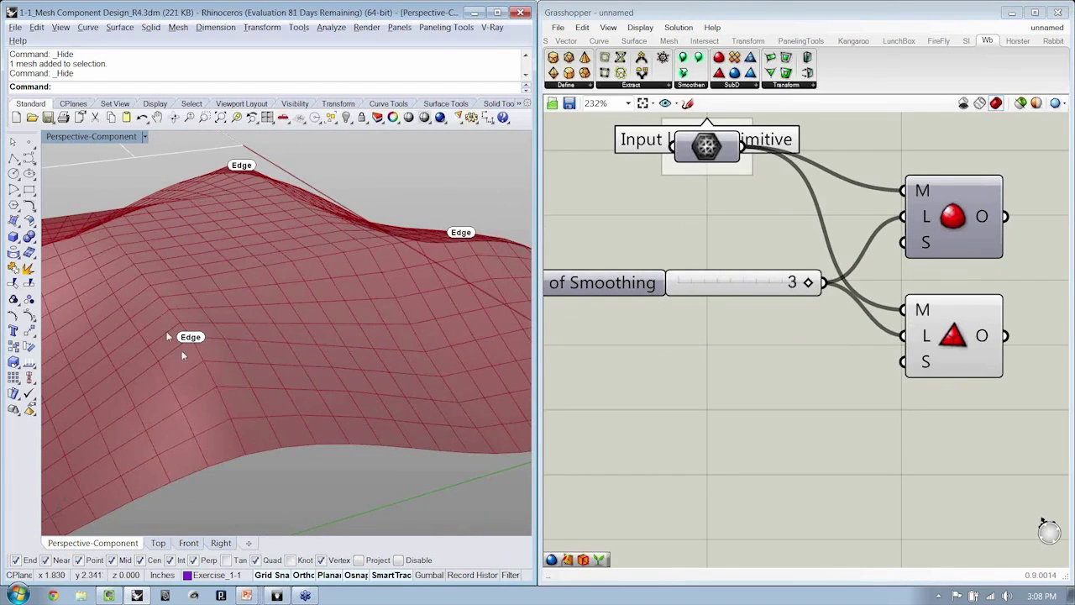
right_drag(317, 300, 290, 342)
scroll(759, 420, down, 4)
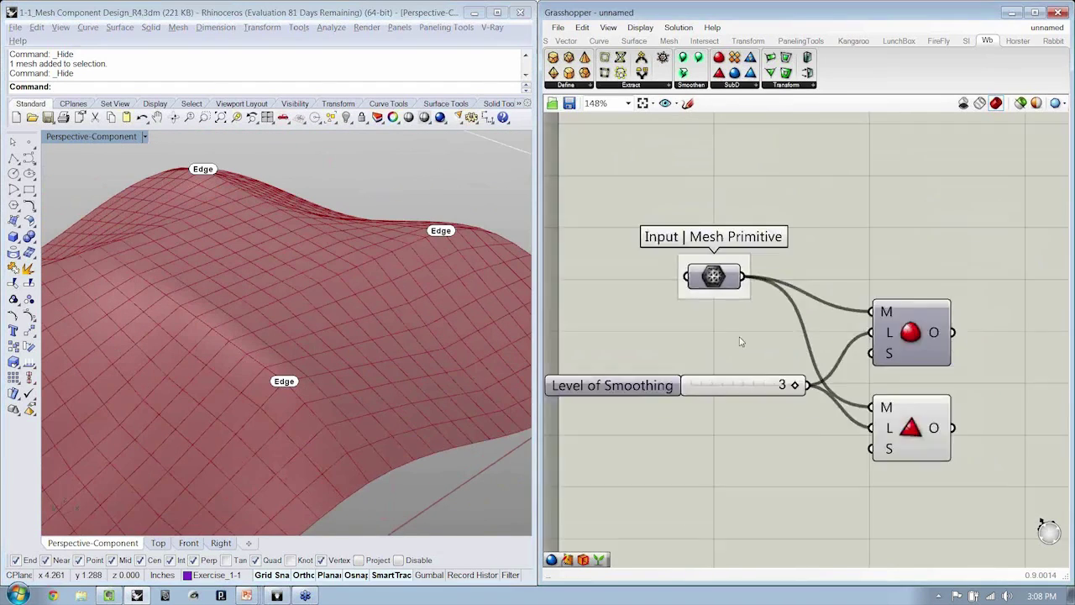
right_drag(825, 158, 823, 281)
scroll(823, 282, up, 3)
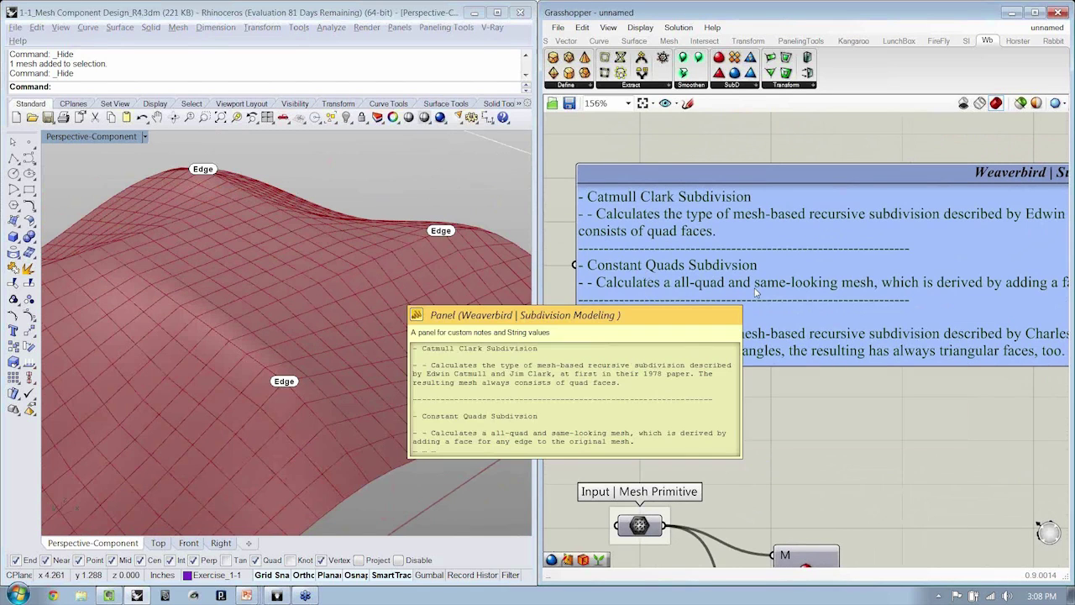
right_drag(943, 292, 788, 290)
right_drag(905, 292, 821, 296)
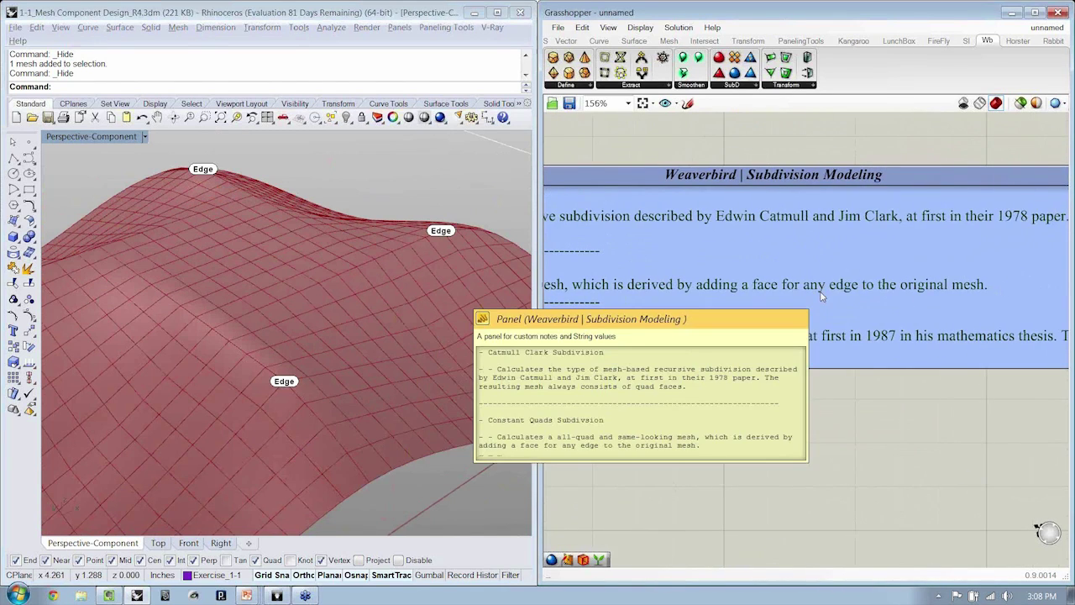
scroll(659, 404, down, 2)
right_drag(684, 406, 992, 240)
Step: Turn off the Constant Quads preview and turn on the Catmull-Clark preview to compare the two subdivided meshes up close
right_drag(275, 309, 255, 330)
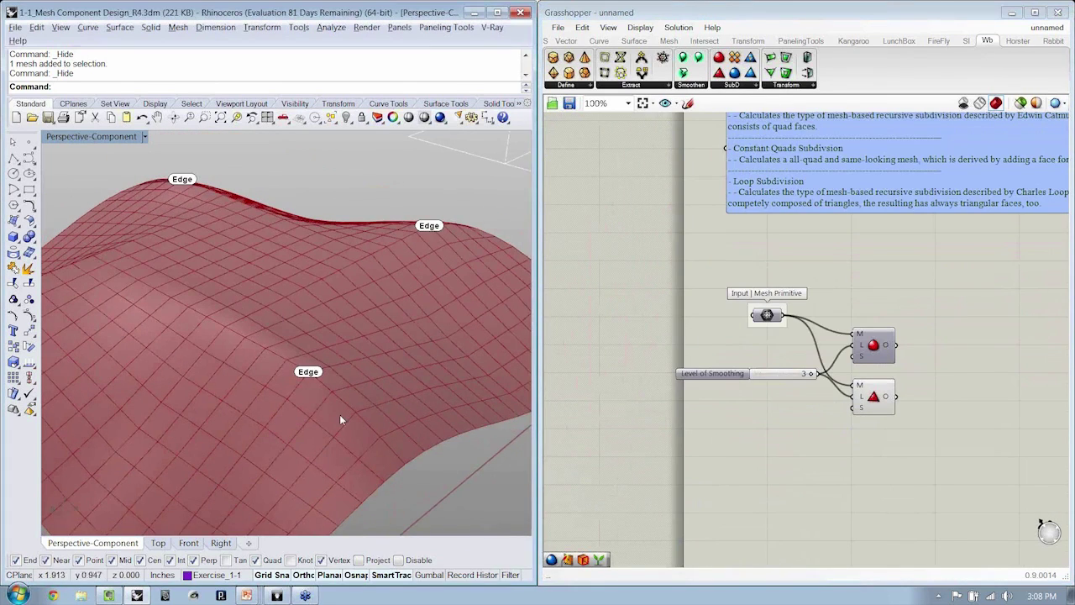
right_drag(284, 367, 216, 317)
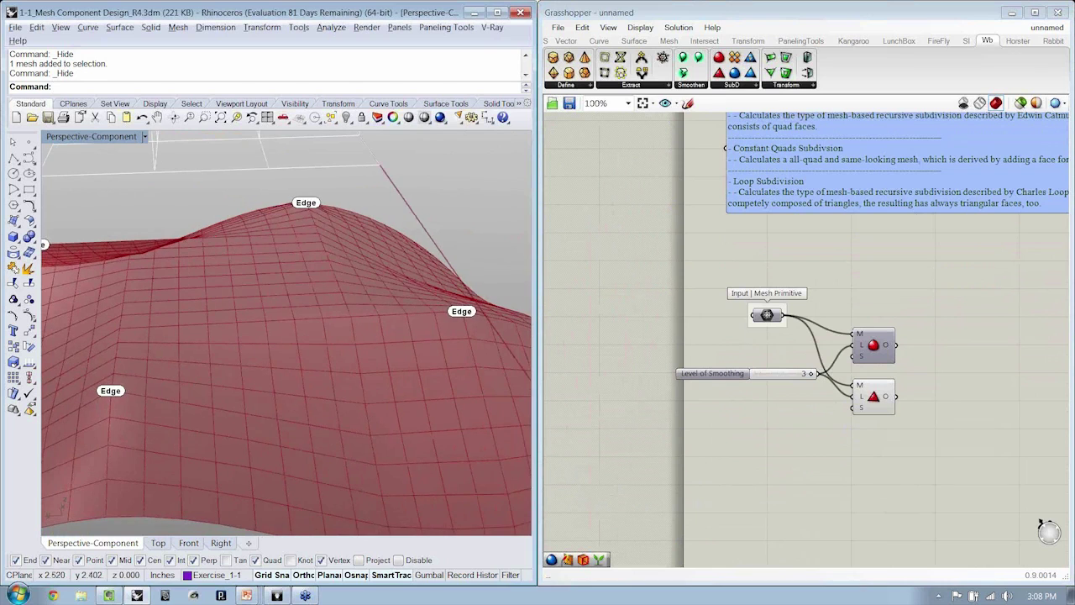
right_drag(257, 351, 300, 357)
scroll(802, 403, up, 2)
click(914, 405)
click(919, 218)
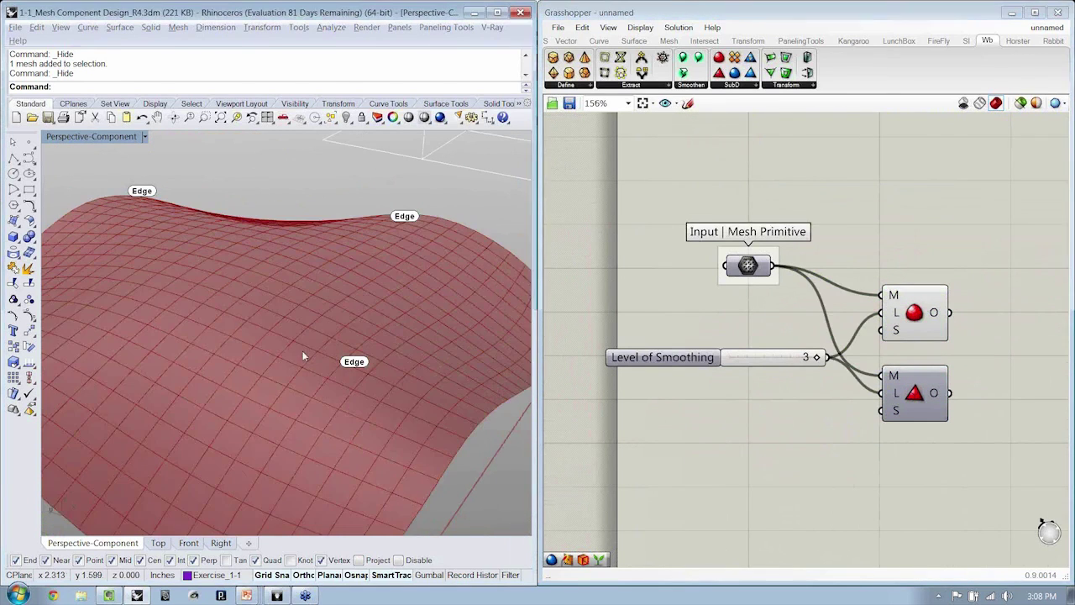
right_drag(300, 349, 252, 352)
Step: Move the Catmull-Clark component up, and add a Loop Subdivision component below Constant Quads with the Mesh parameter in M and smoothing slider in L
drag(932, 328, 928, 299)
click(985, 312)
right_drag(986, 312, 983, 299)
click(744, 85)
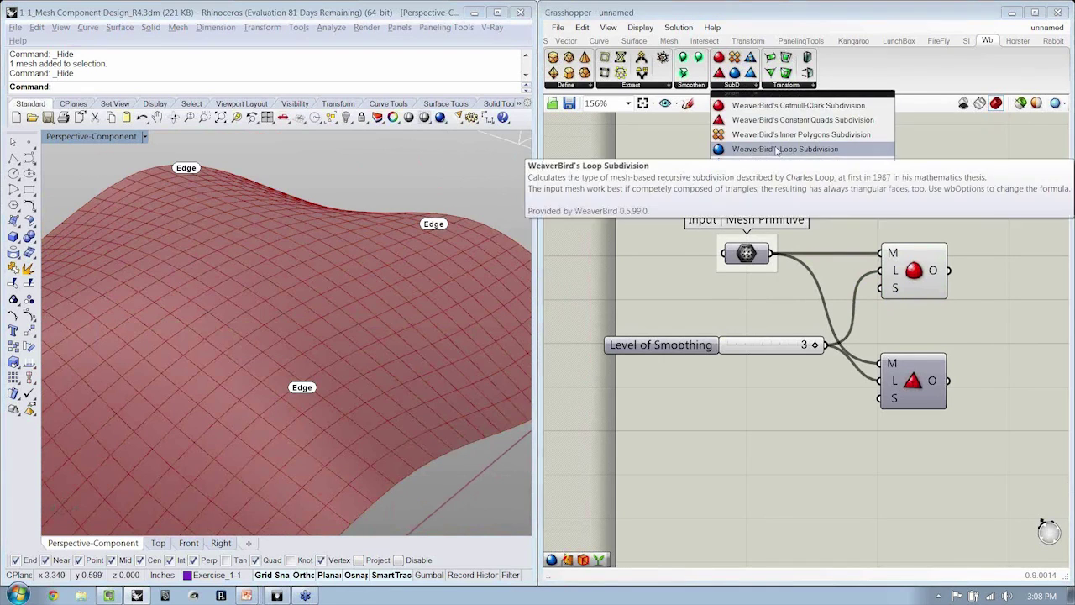
drag(776, 149, 817, 215)
drag(907, 435, 916, 473)
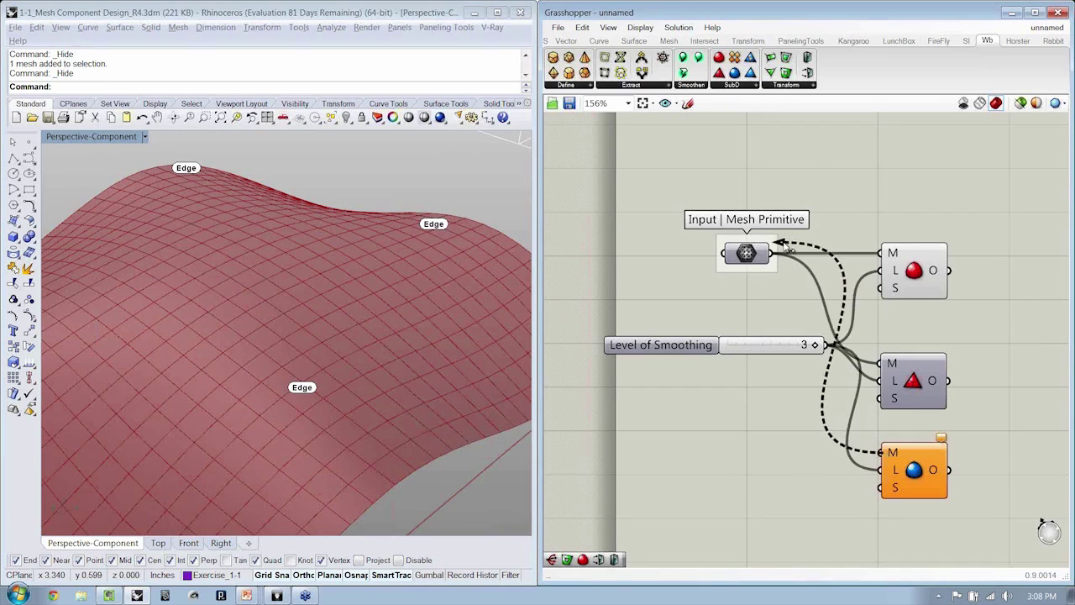
drag(779, 244, 773, 252)
Step: Turn off the Catmull-Clark preview and inspect the corner of the Loop-subdivided mesh up close
click(912, 267)
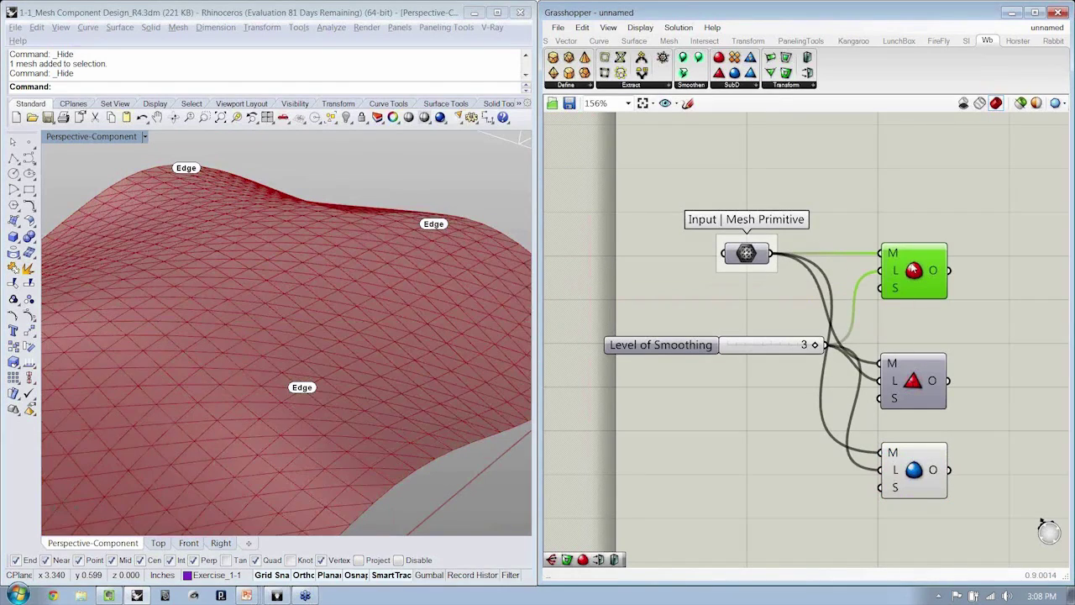
right_drag(300, 408, 415, 343)
scroll(416, 343, up, 6)
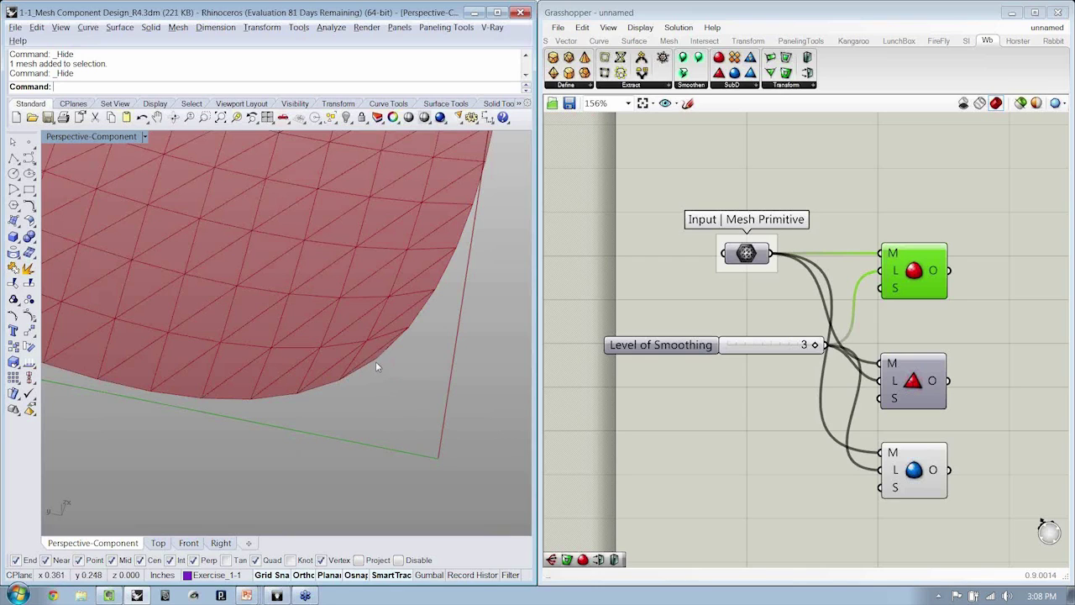
Step: Turn off the Loop Subdivision preview and turn the Catmull-Clark preview back on, viewing the whole mesh
right_drag(965, 296, 917, 272)
click(884, 432)
key(ctrl+q)
click(916, 346)
click(399, 313)
scroll(401, 315, down, 7)
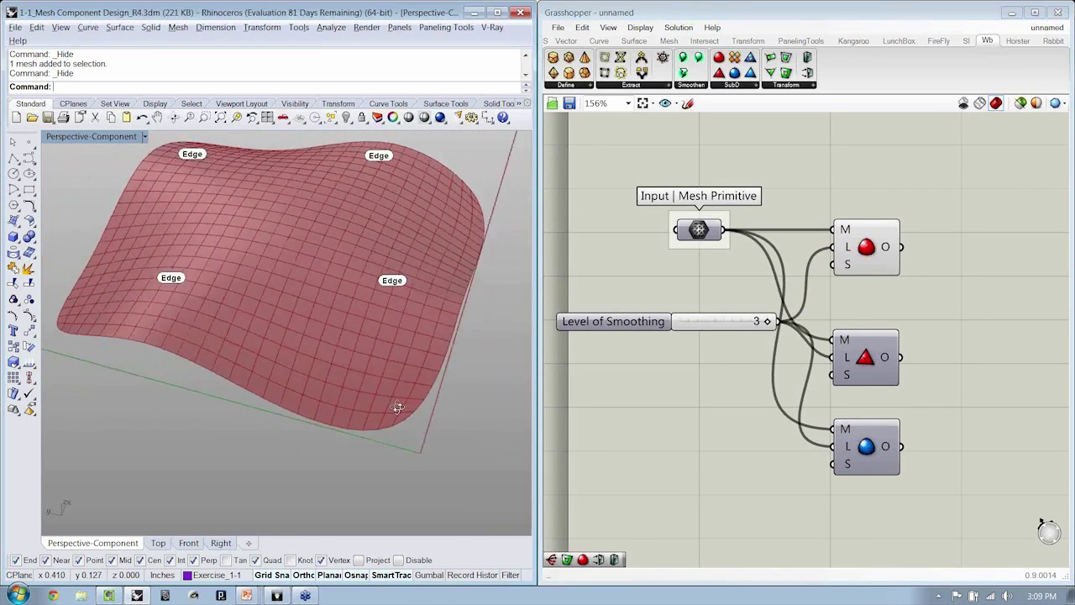